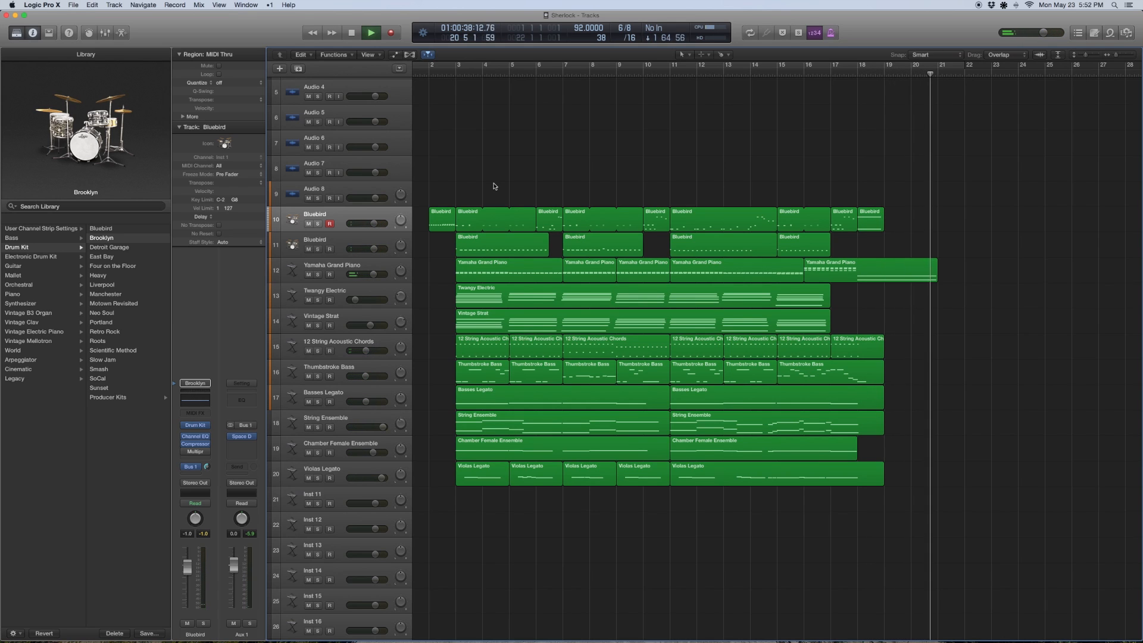
# Stop playback and examine the Large Spaces hall presets of the Space Designer reverb on the Bluebird track's Aux 1
pyautogui.press('space')
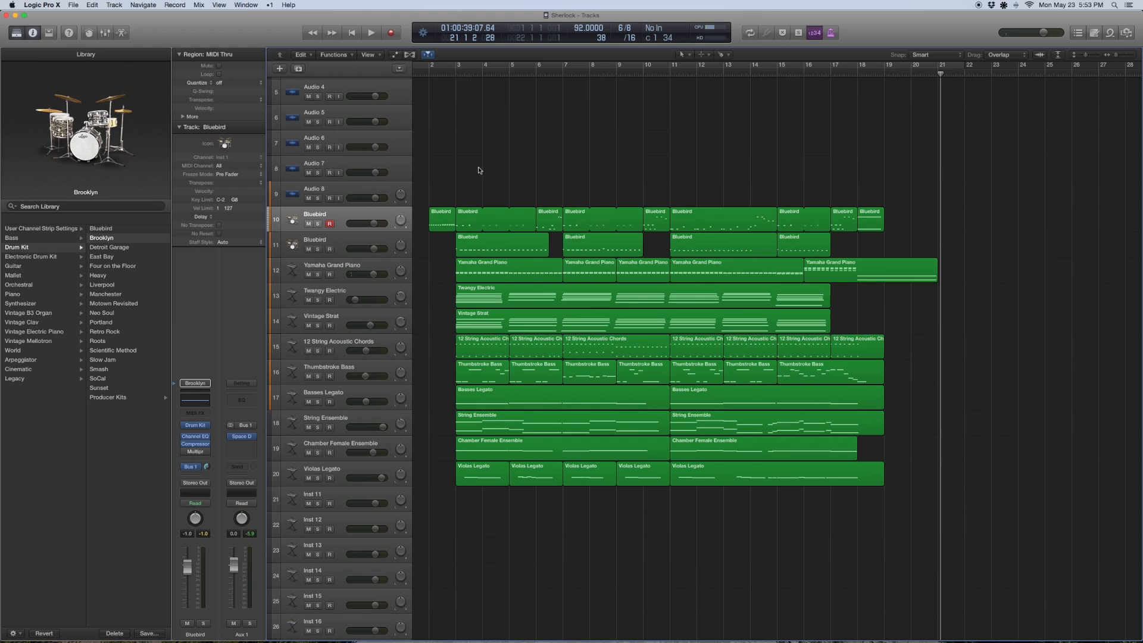
pyautogui.click(351, 213)
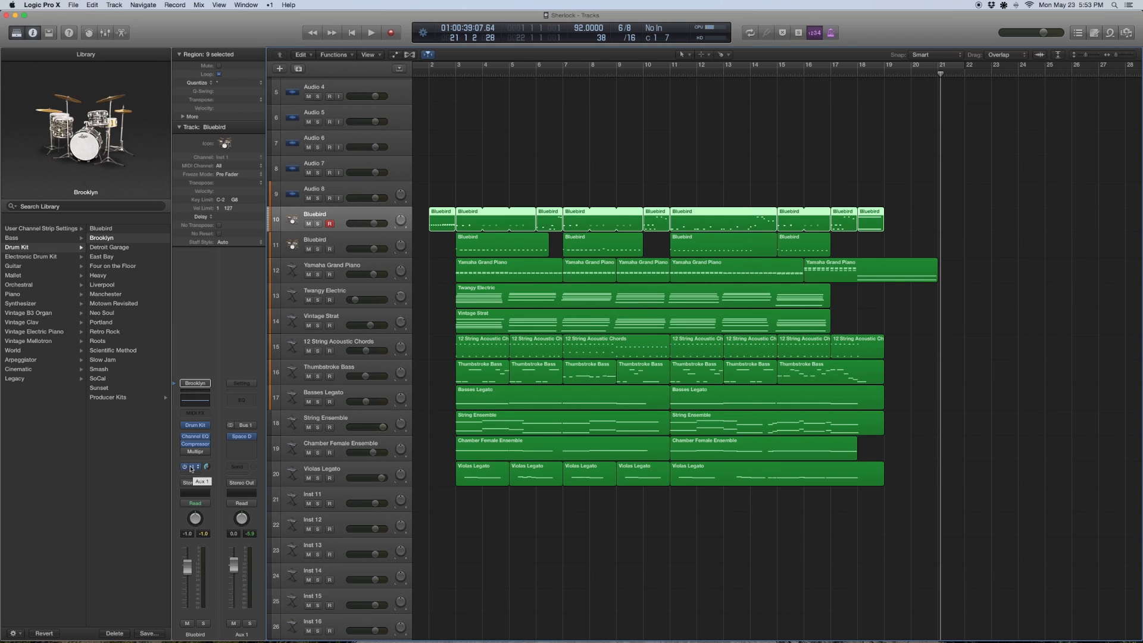
pyautogui.click(243, 440)
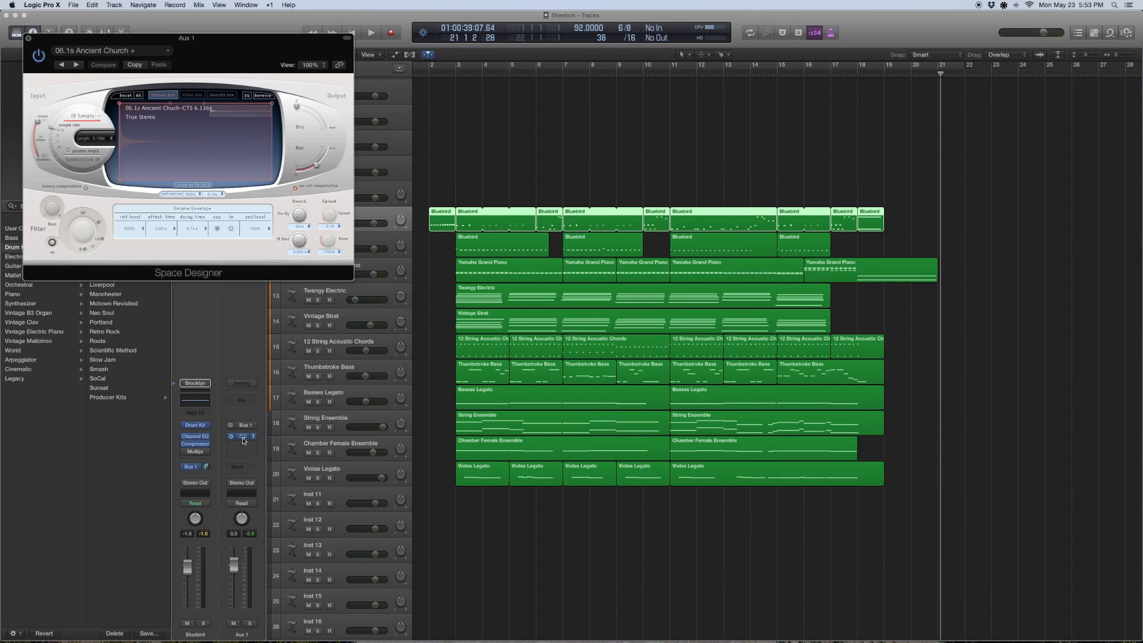
pyautogui.click(160, 56)
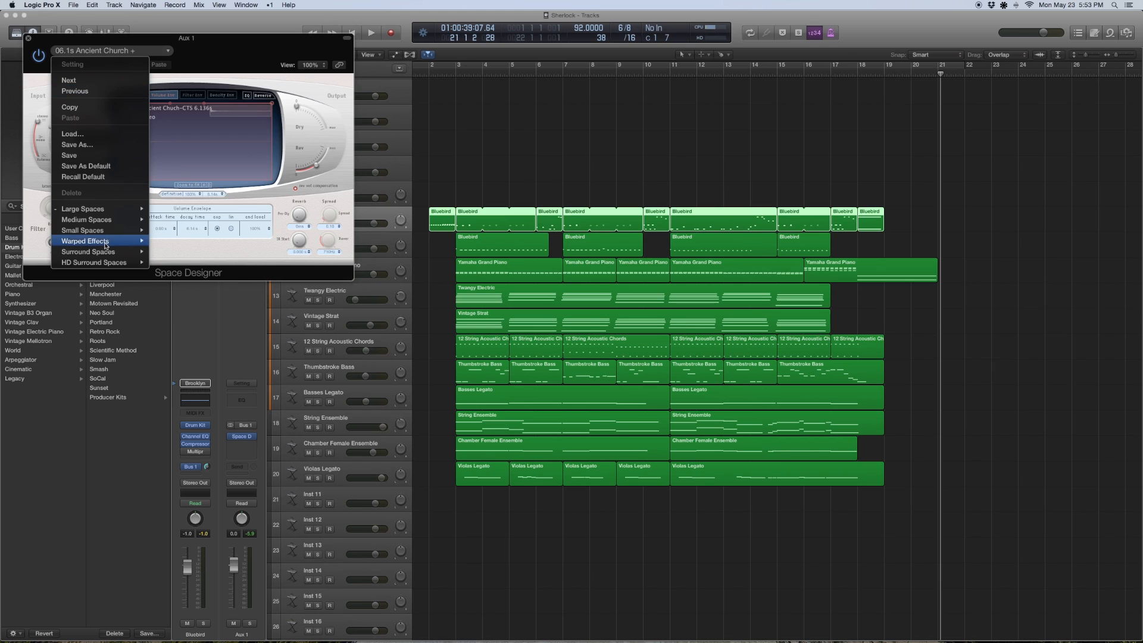
pyautogui.moveTo(113, 211)
pyautogui.moveTo(190, 222)
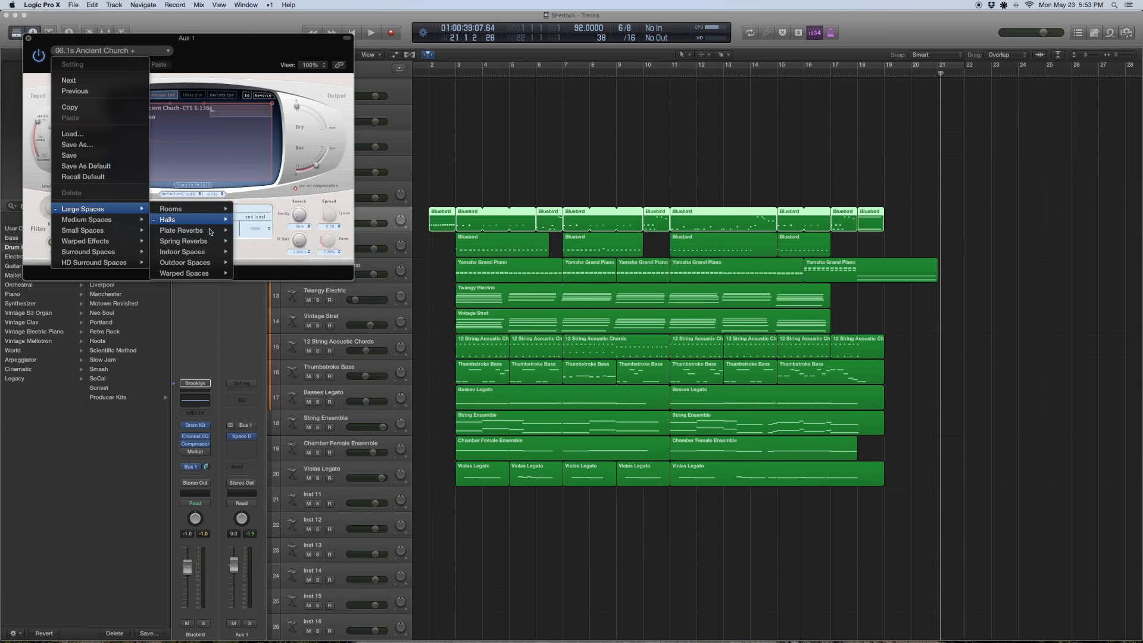
pyautogui.click(29, 38)
pyautogui.click(29, 39)
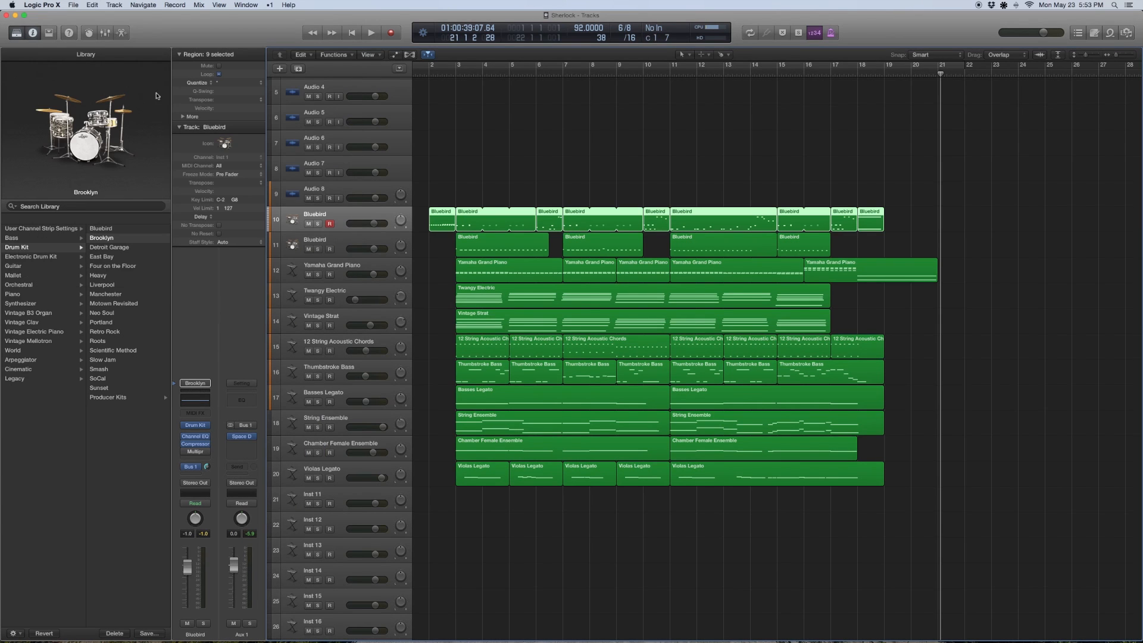
# Place the playhead at bar 2 and open the first Bluebird drum region in the Piano Roll
pyautogui.click(429, 72)
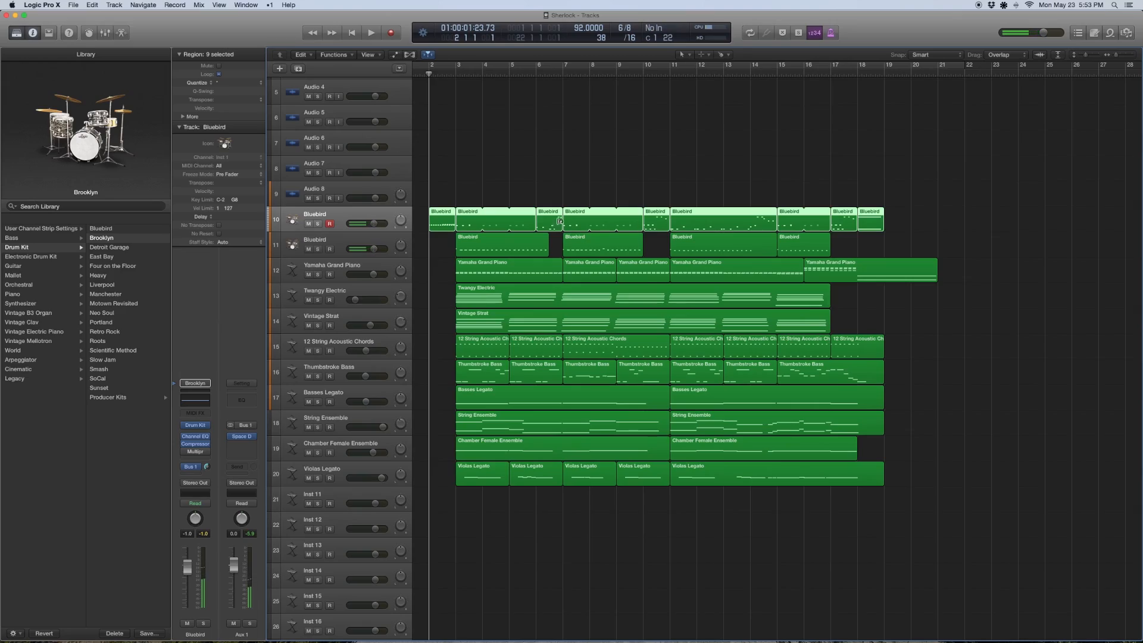
pyautogui.moveTo(901, 244); pyautogui.dragTo(413, 195)
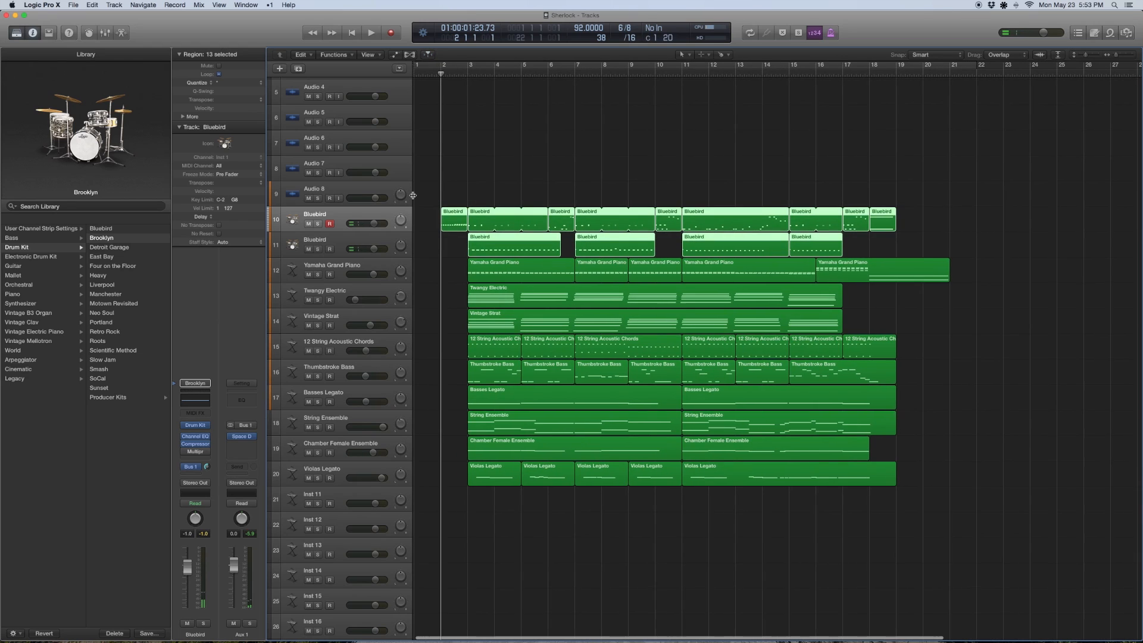
pyautogui.click(459, 176)
pyautogui.click(448, 213)
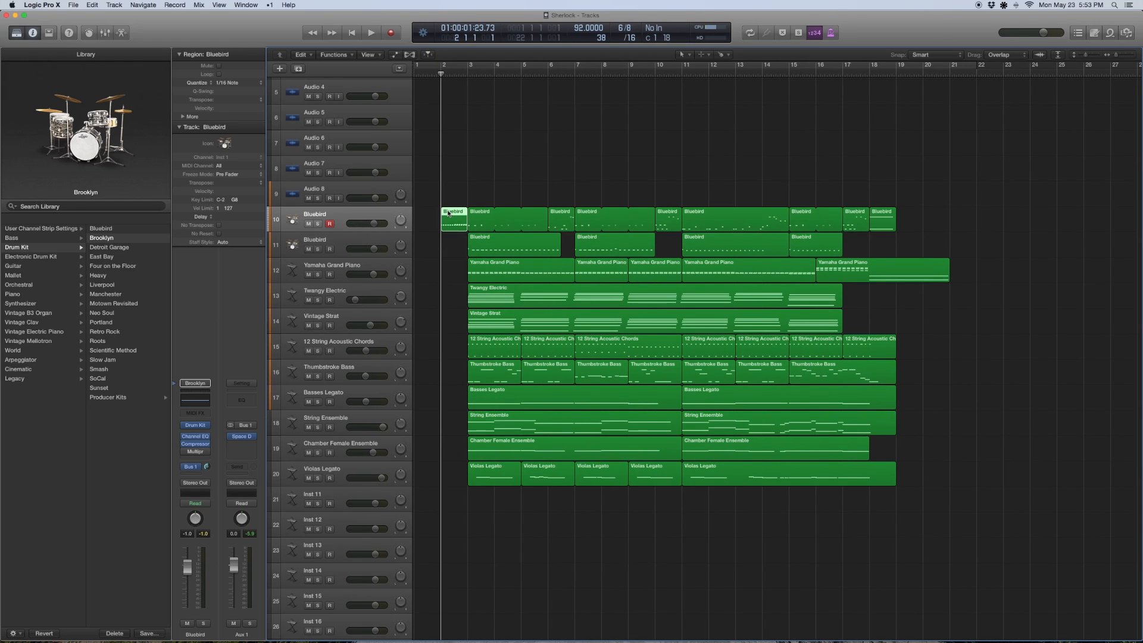
pyautogui.doubleClick(448, 213)
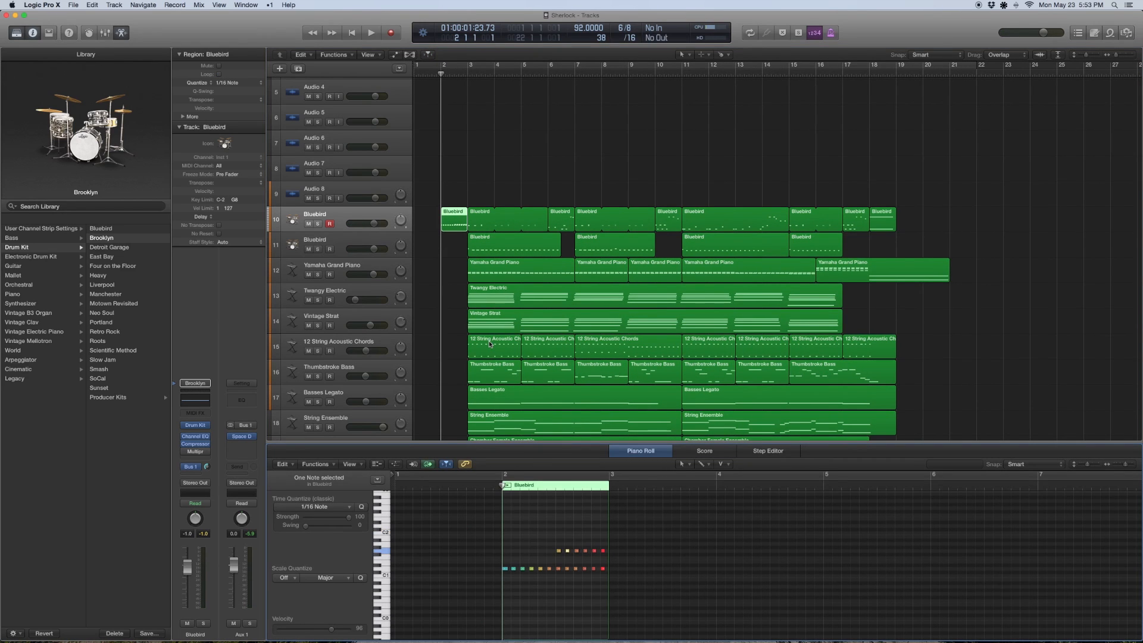
# Zoom in on the first Bluebird region's notes and select the upper row of drum hits to examine the pattern
pyautogui.scroll(-1, 491, 357)
pyautogui.click(511, 579)
pyautogui.moveTo(633, 591); pyautogui.dragTo(486, 529)
pyautogui.keyDown('ctrl'); pyautogui.keyDown('alt'); pyautogui.moveTo(633, 592); pyautogui.dragTo(499, 520); pyautogui.keyUp('alt'); pyautogui.keyUp('ctrl')
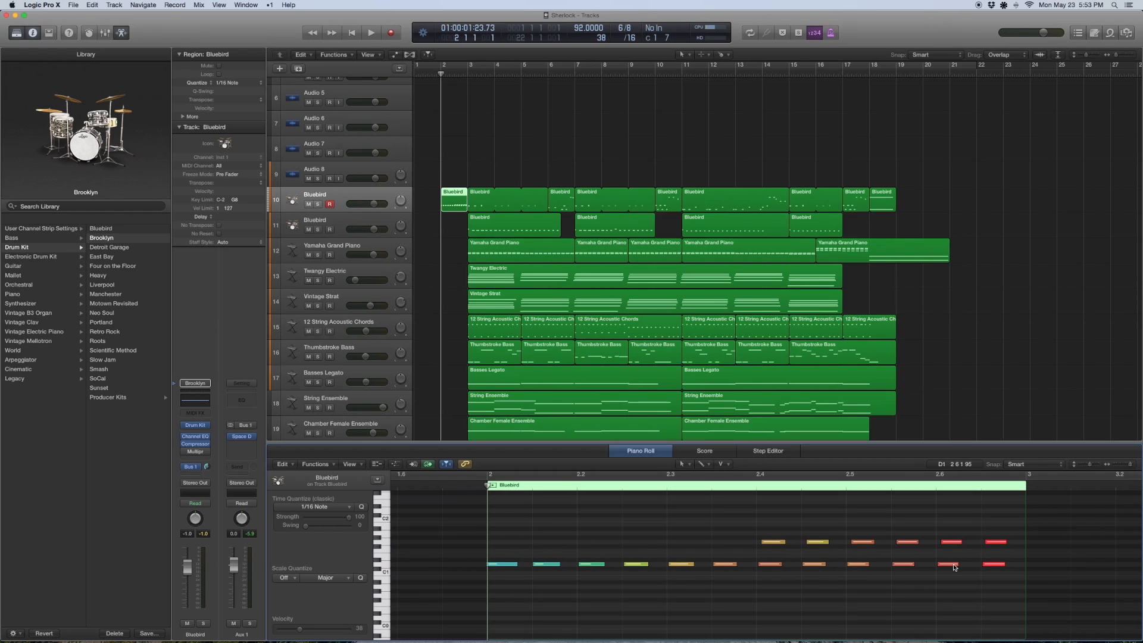
pyautogui.moveTo(500, 555); pyautogui.dragTo(828, 583)
pyautogui.moveTo(772, 548); pyautogui.dragTo(1007, 541)
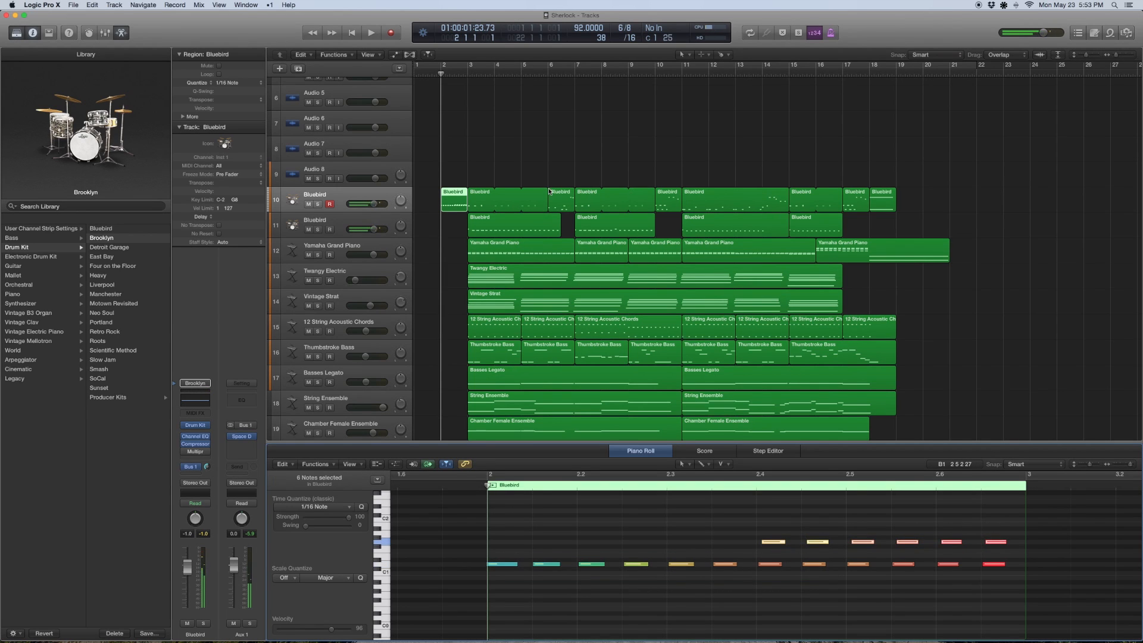
# Solo the first Bluebird region, play it from bar 2, and turn solo off again
pyautogui.hotkey('ctrl', 's')
pyautogui.press('space')
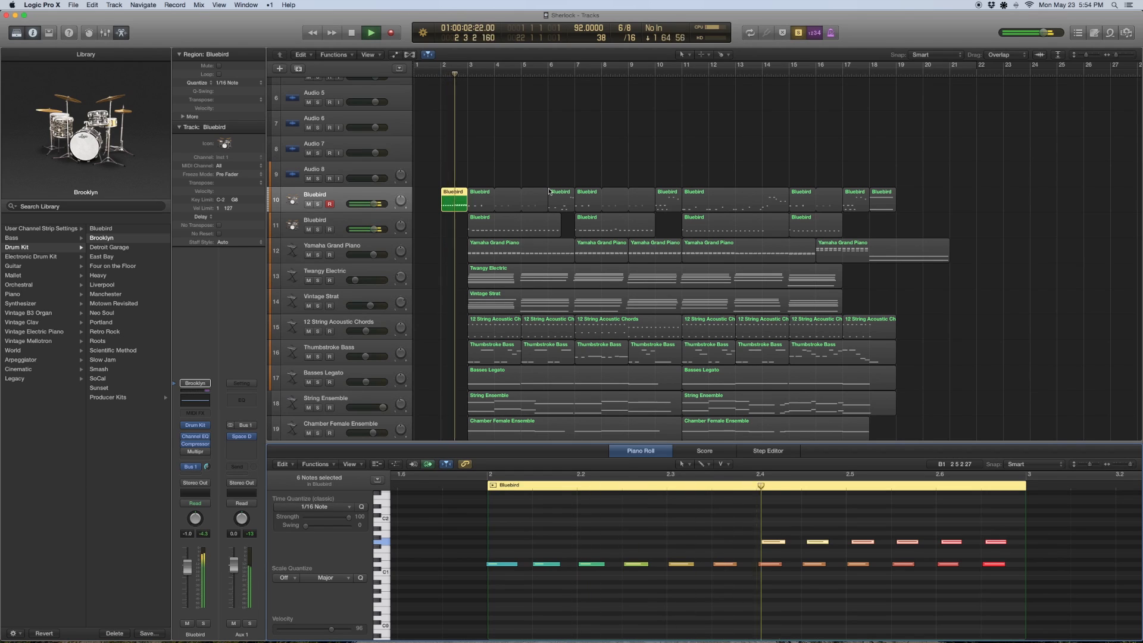
pyautogui.press('space')
pyautogui.hotkey('ctrl', 's')
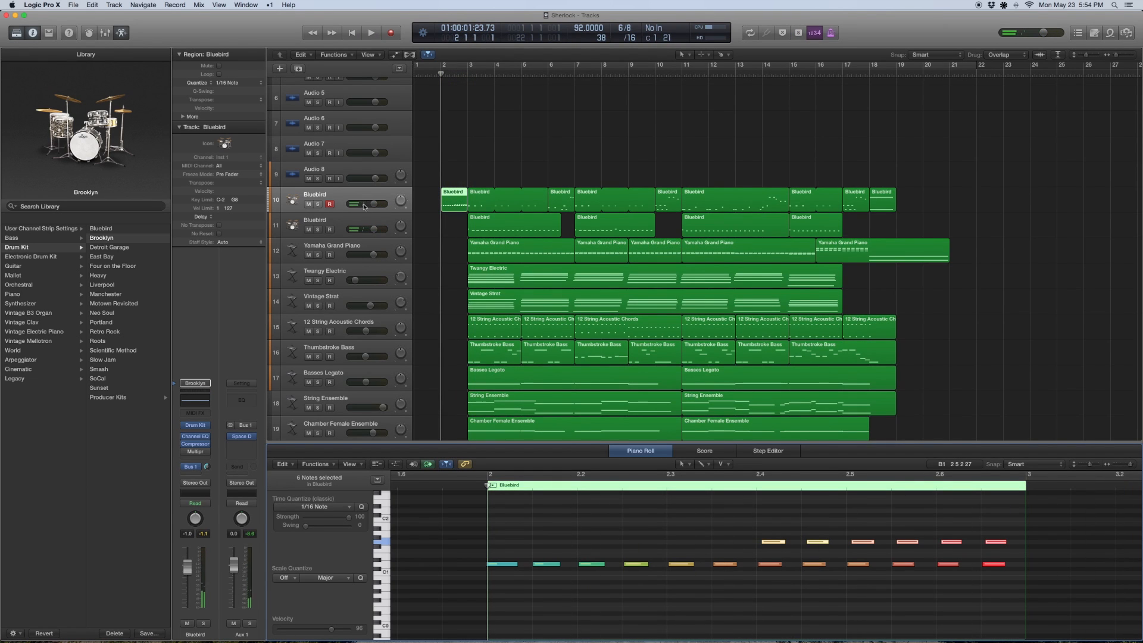
# Select the first Bluebird region and expand its additional region parameters to examine the quantize settings
pyautogui.moveTo(459, 150); pyautogui.dragTo(901, 236)
pyautogui.click(448, 202)
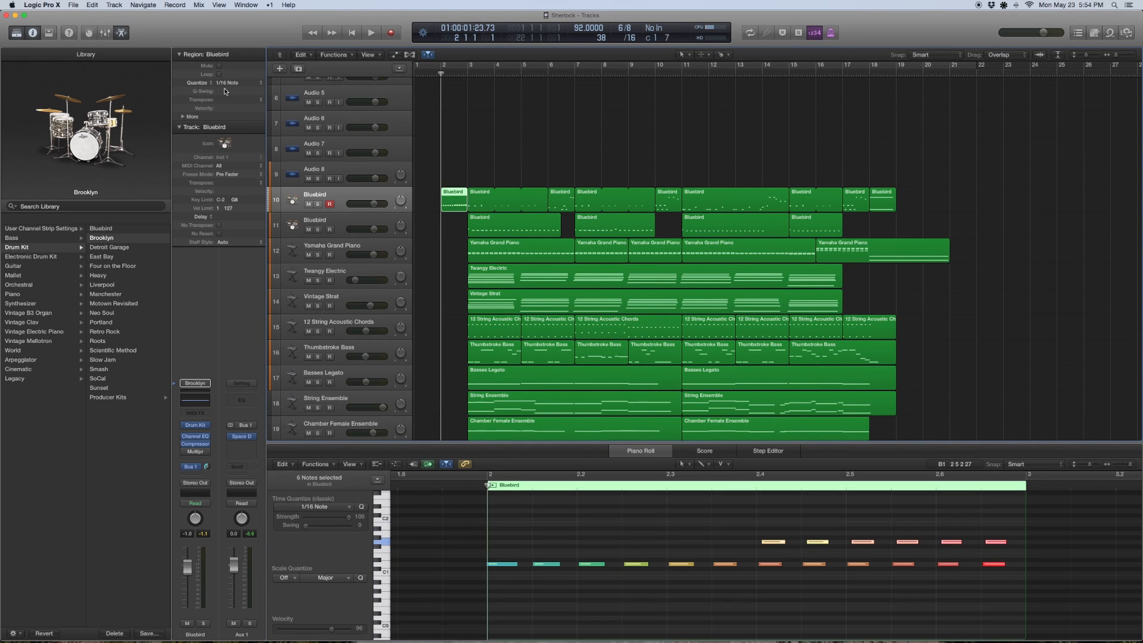
pyautogui.click(182, 117)
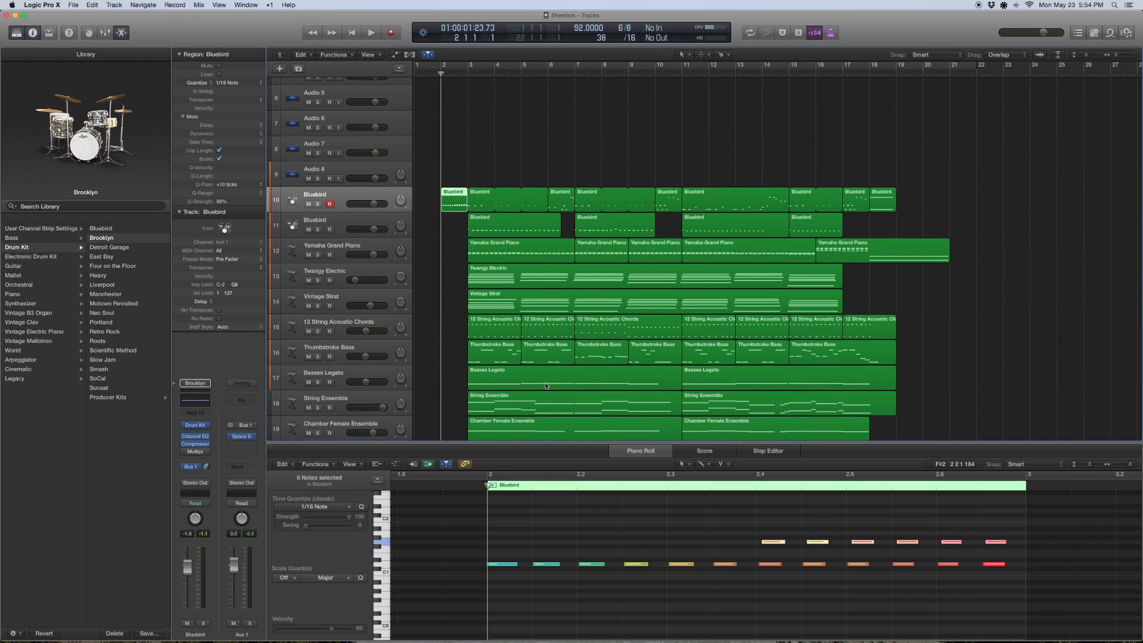
# Close the Piano Roll and audition all regions of both Bluebird tracks in solo, turning solo off at the end
pyautogui.click(546, 444)
pyautogui.moveTo(875, 231); pyautogui.dragTo(401, 148)
pyautogui.hotkey('ctrl', 's')
pyautogui.press('space')
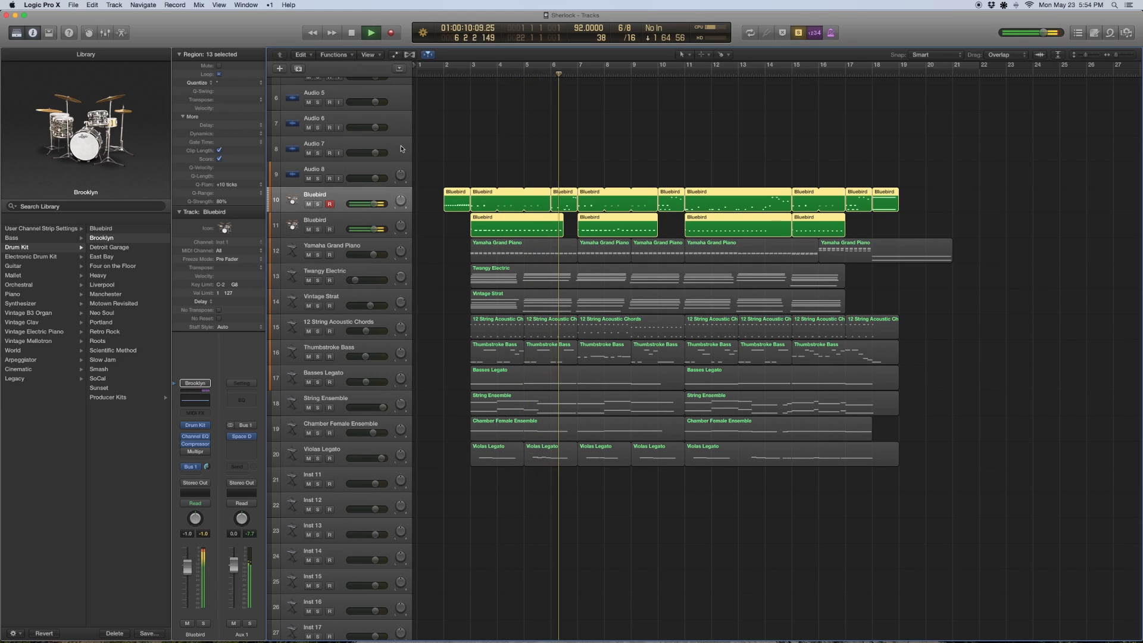
pyautogui.press('space')
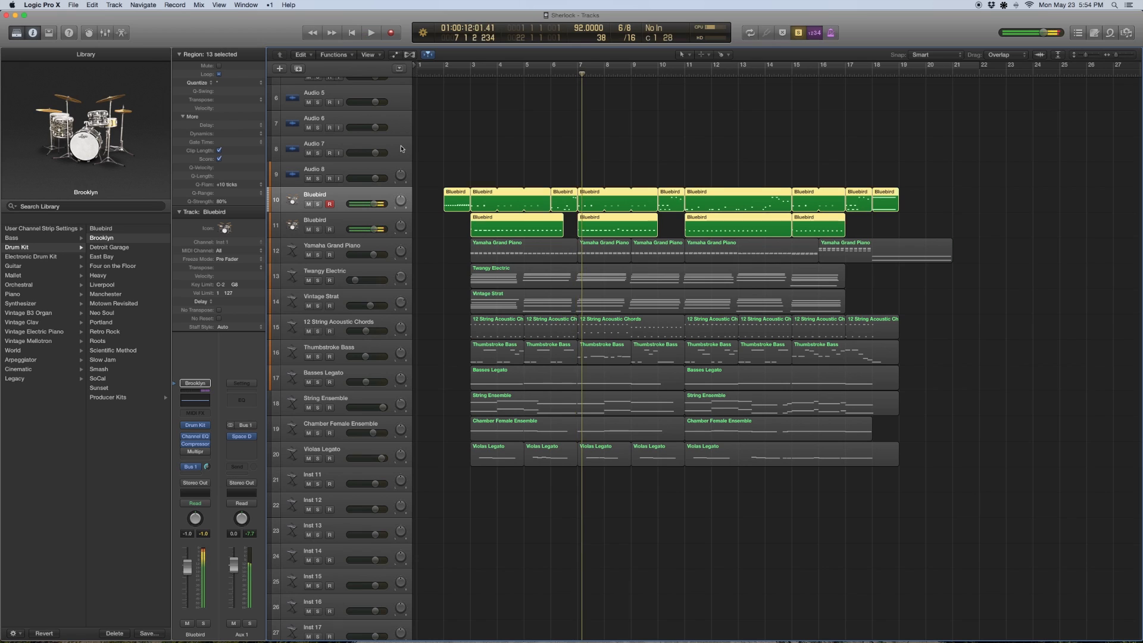
pyautogui.hotkey('ctrl', 's')
# Examine the Yamaha Grand Piano patch in the EXS24 instrument's Acoustic Pianos library
pyautogui.click(362, 194)
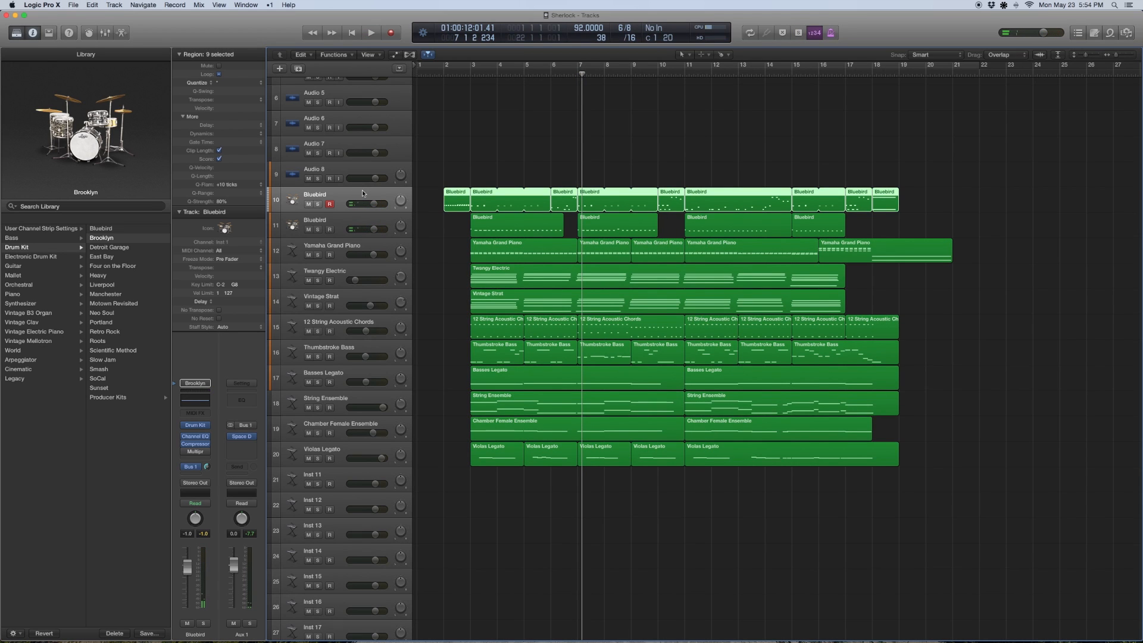
pyautogui.click(334, 245)
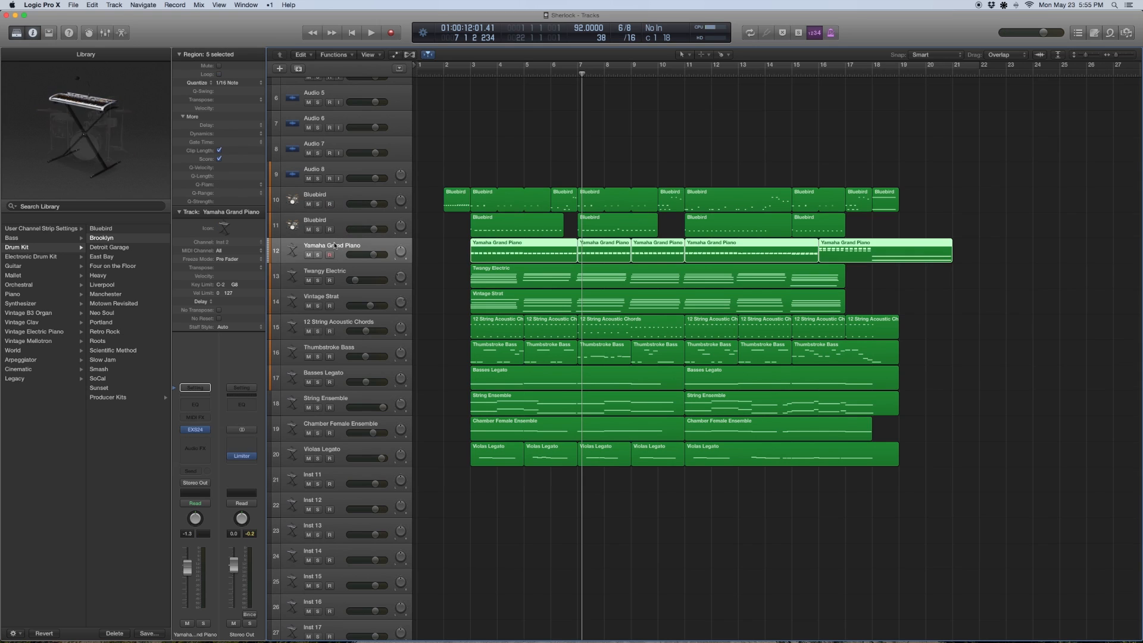
pyautogui.click(177, 430)
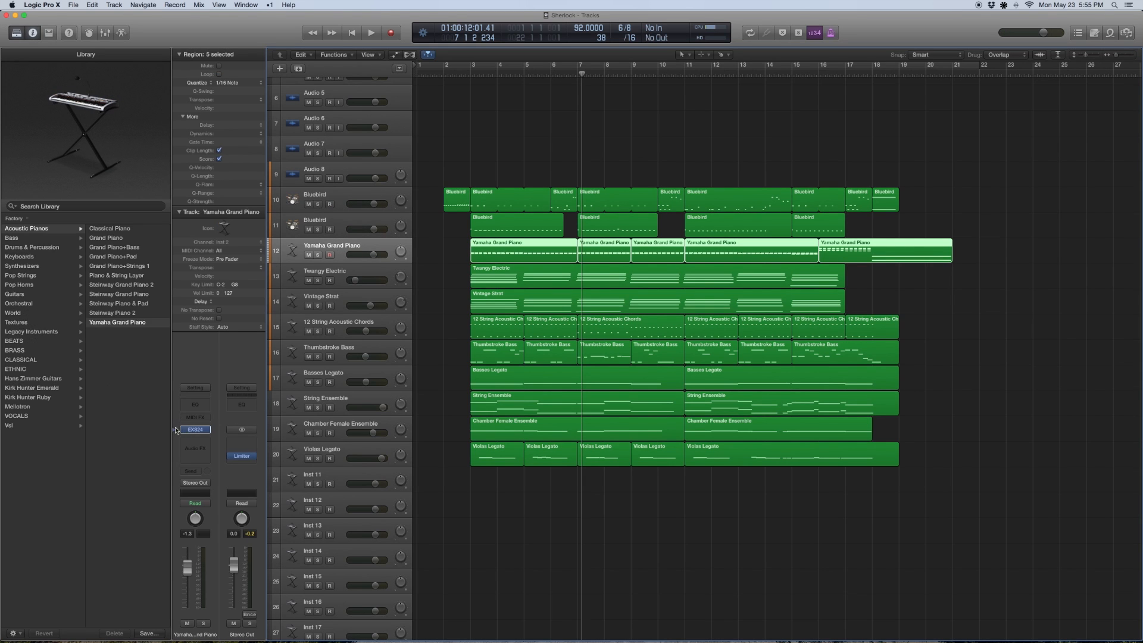
pyautogui.hscroll(-3, 35, 244)
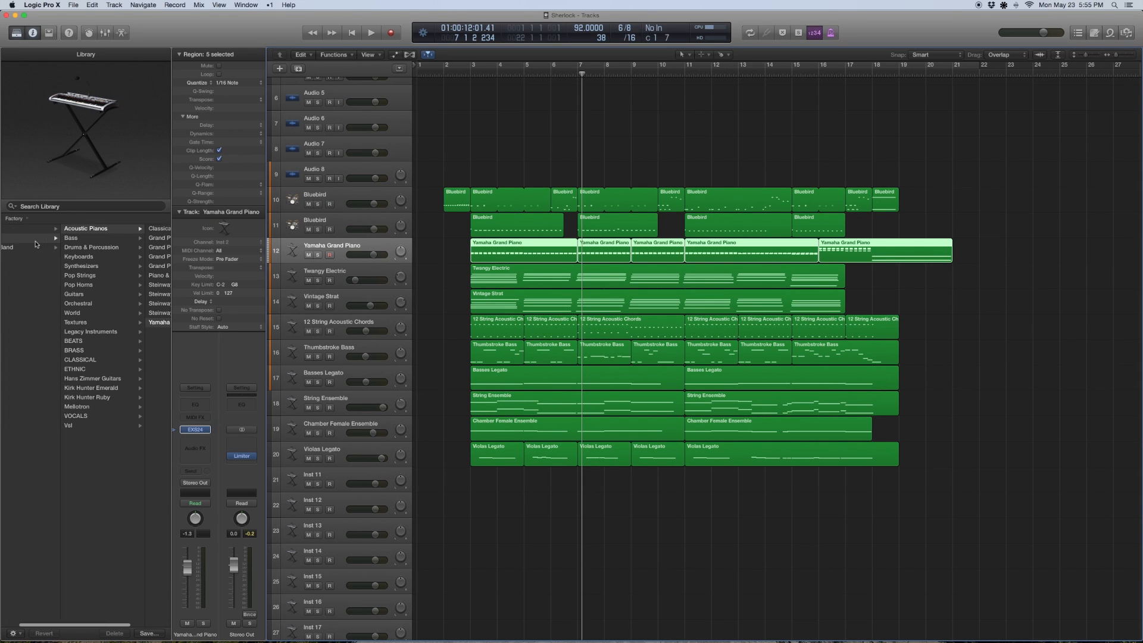
pyautogui.hscroll(3, 138, 240)
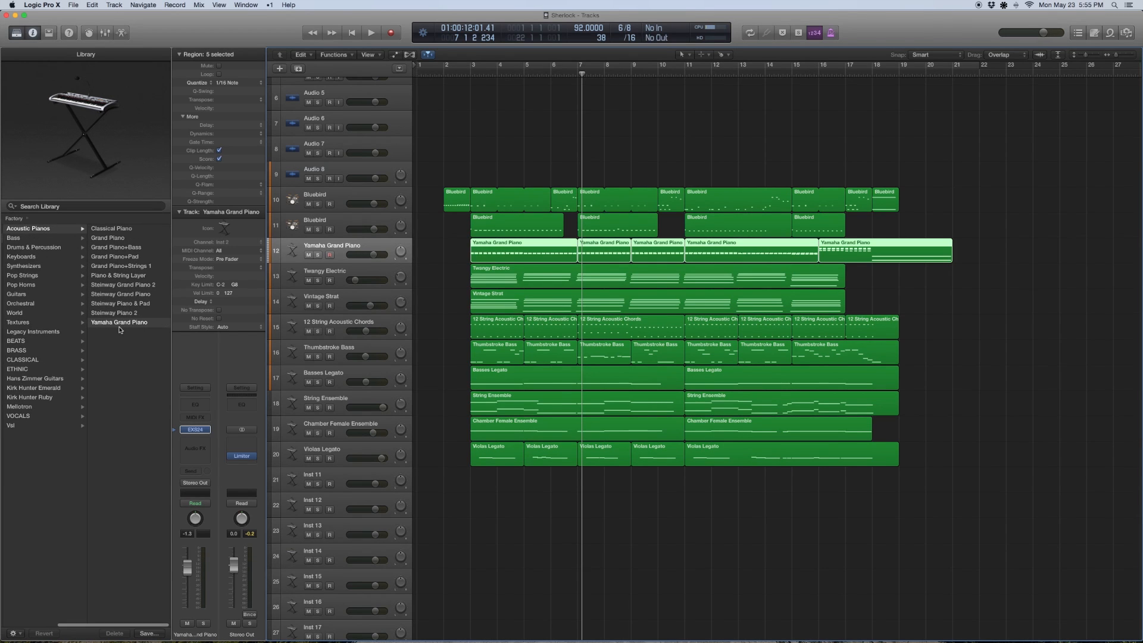
pyautogui.hscroll(1, 121, 327)
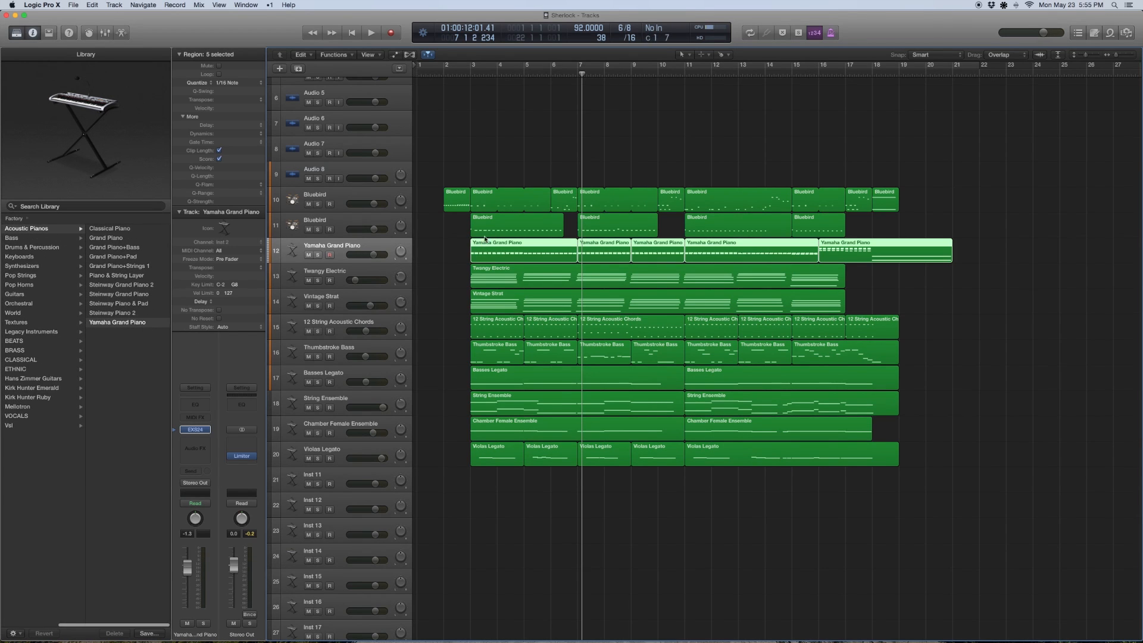
# Audition all Yamaha Grand Piano regions in solo and turn solo off after stopping playback
pyautogui.moveTo(980, 250); pyautogui.dragTo(531, 248)
pyautogui.hotkey('ctrl', 's')
pyautogui.hotkey('shift', 'space')
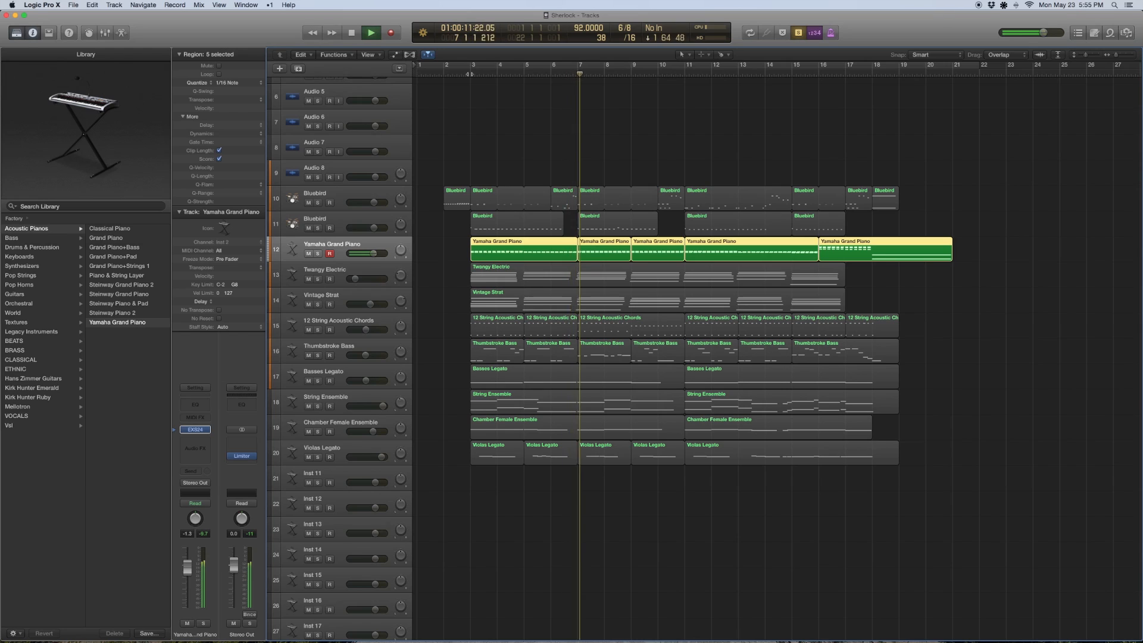
pyautogui.press('space')
pyautogui.hotkey('ctrl', 's')
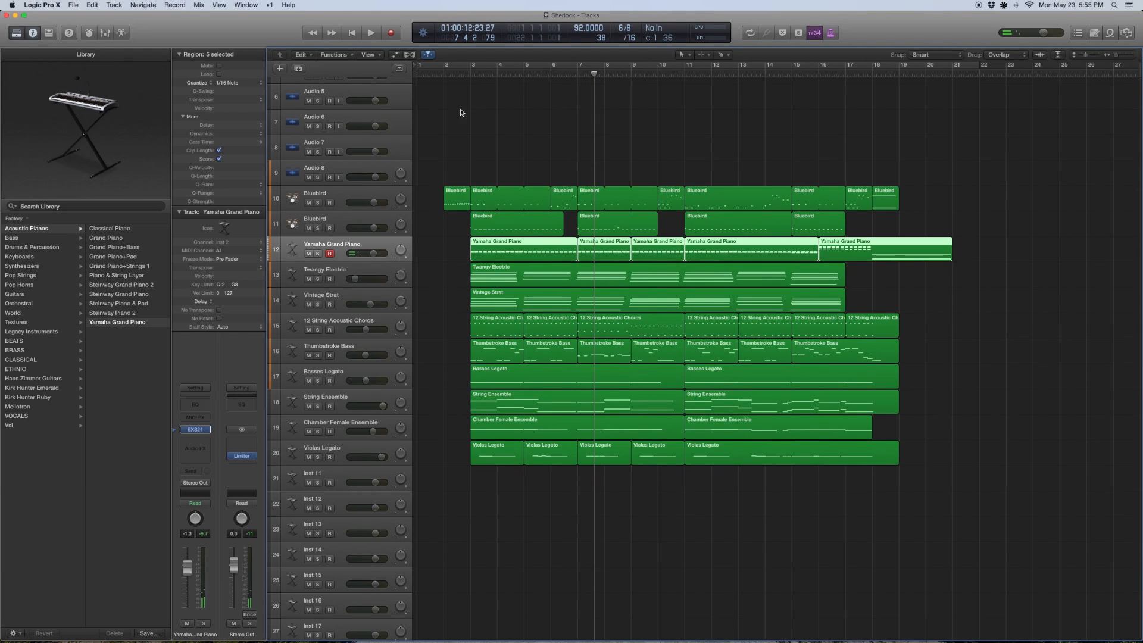
# Select all regions of the two Bluebird tracks and the Yamaha Grand Piano track, and audition them together in solo
pyautogui.scroll(-1, 438, 165)
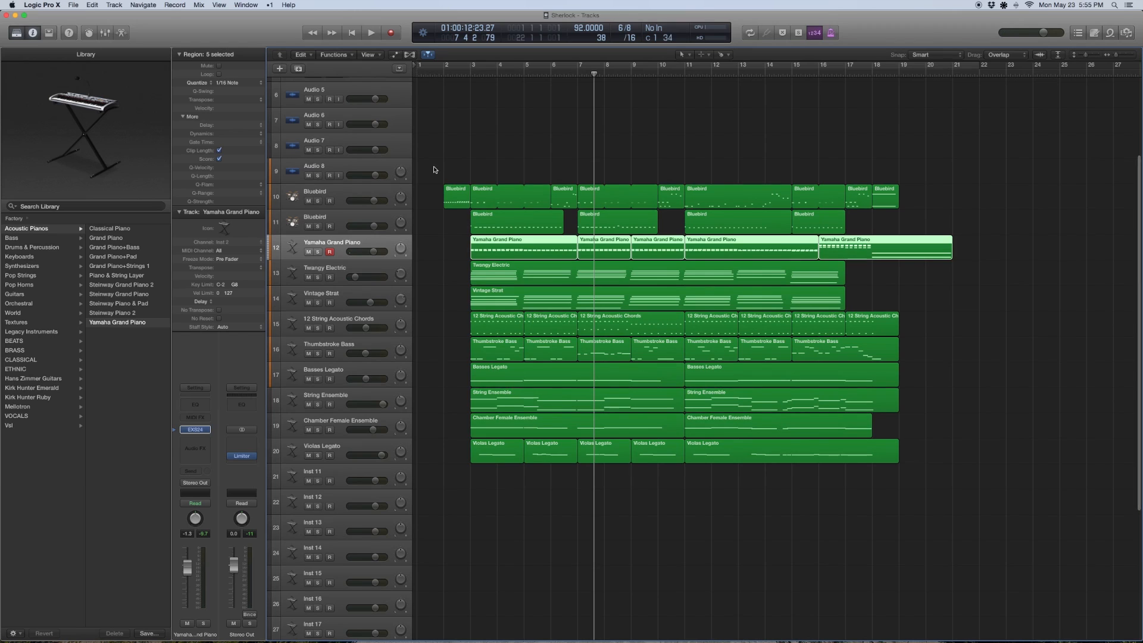
pyautogui.moveTo(434, 169); pyautogui.dragTo(958, 253)
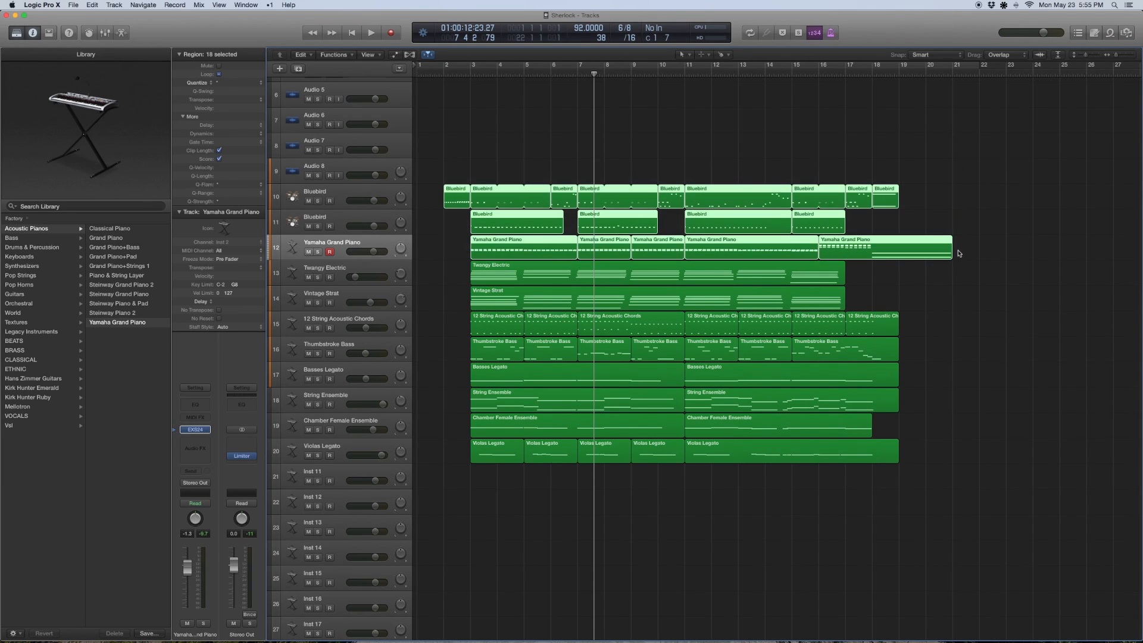
pyautogui.click(500, 175)
pyautogui.click(509, 243)
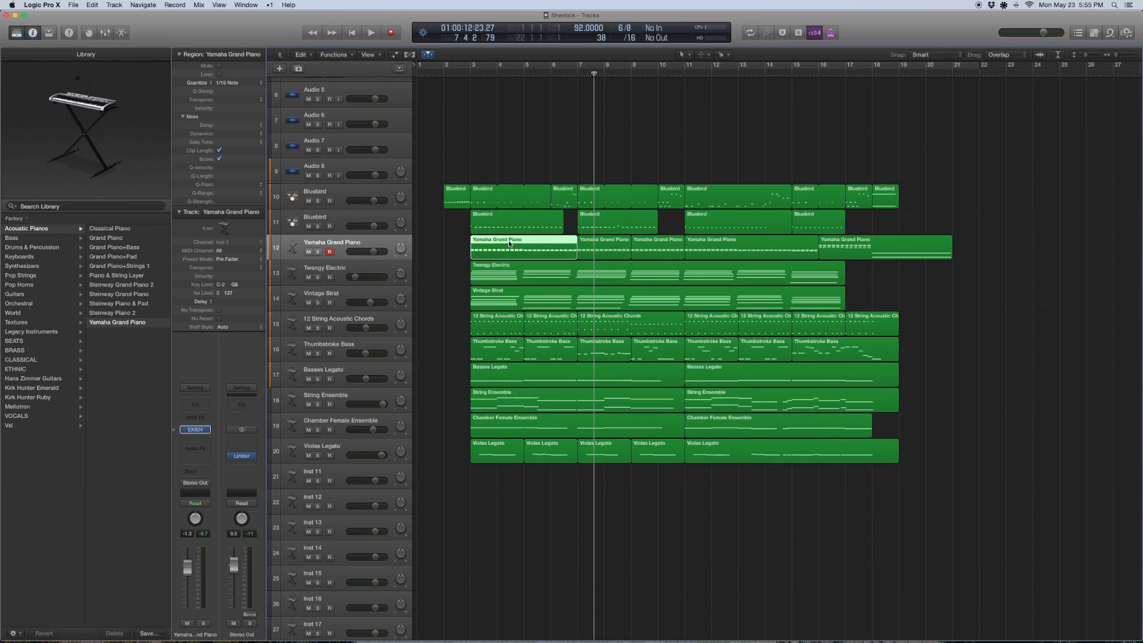
pyautogui.moveTo(999, 249); pyautogui.dragTo(447, 186)
pyautogui.hotkey('ctrl', 's')
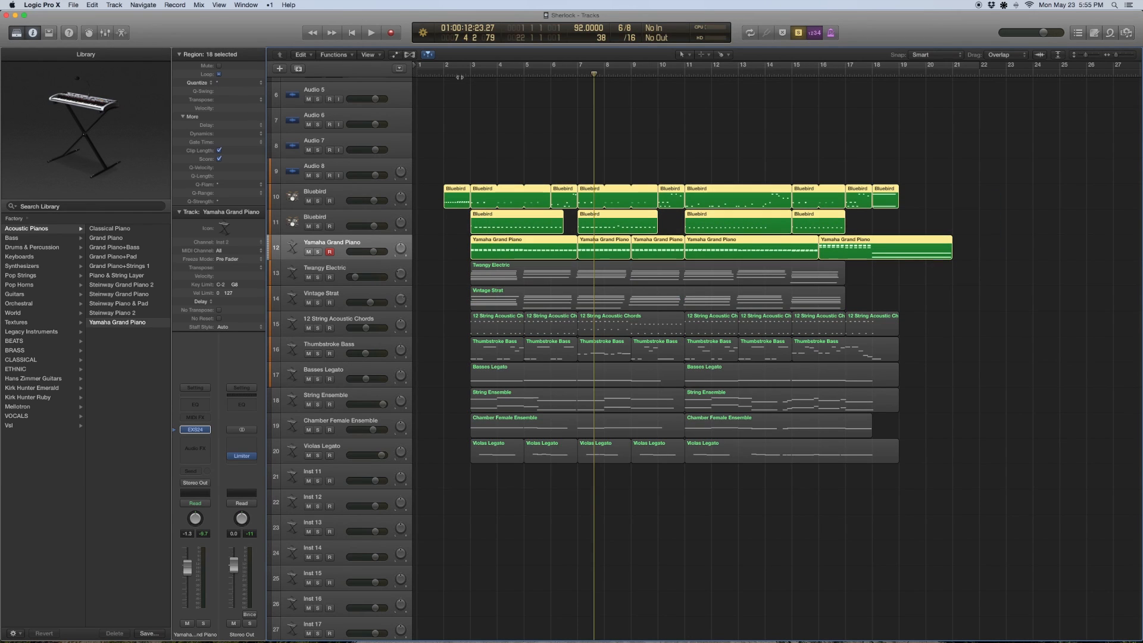
pyautogui.hotkey('shift', 'Return')
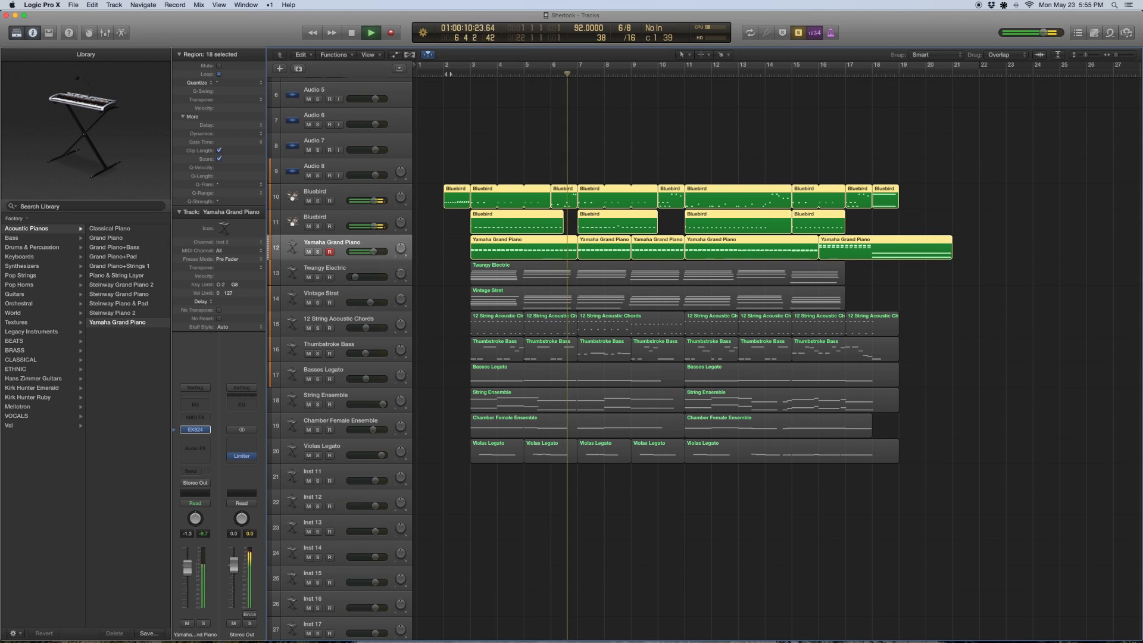
pyautogui.press('space')
pyautogui.hotkey('ctrl', 's')
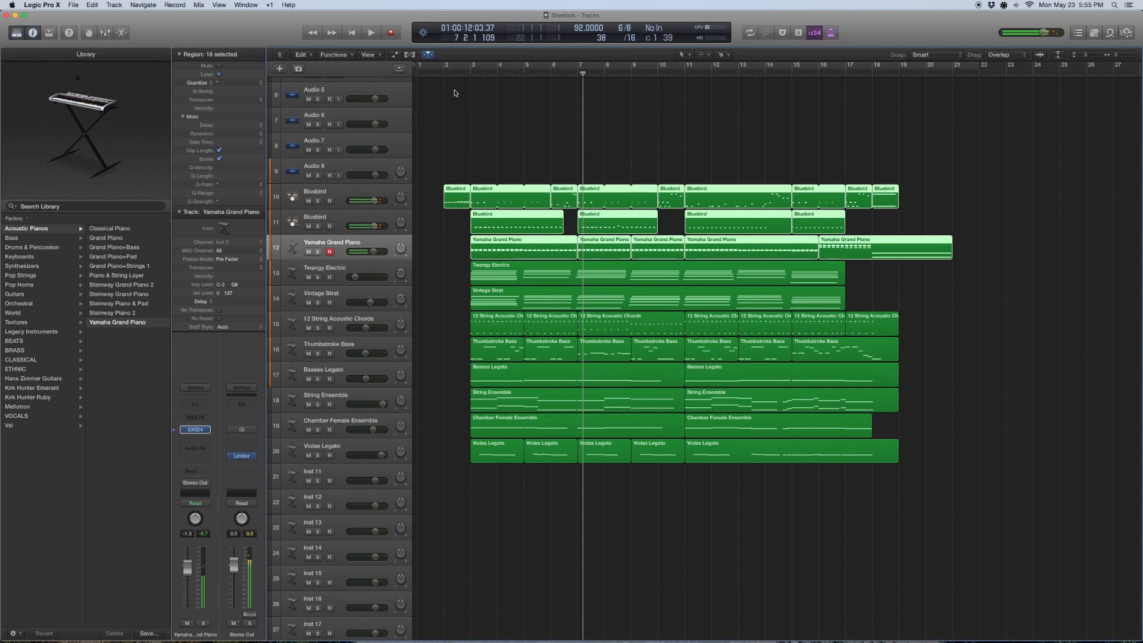
# Examine the Twangy Electric patch in the EXS24 instrument's Electric Guitars library
pyautogui.click(353, 272)
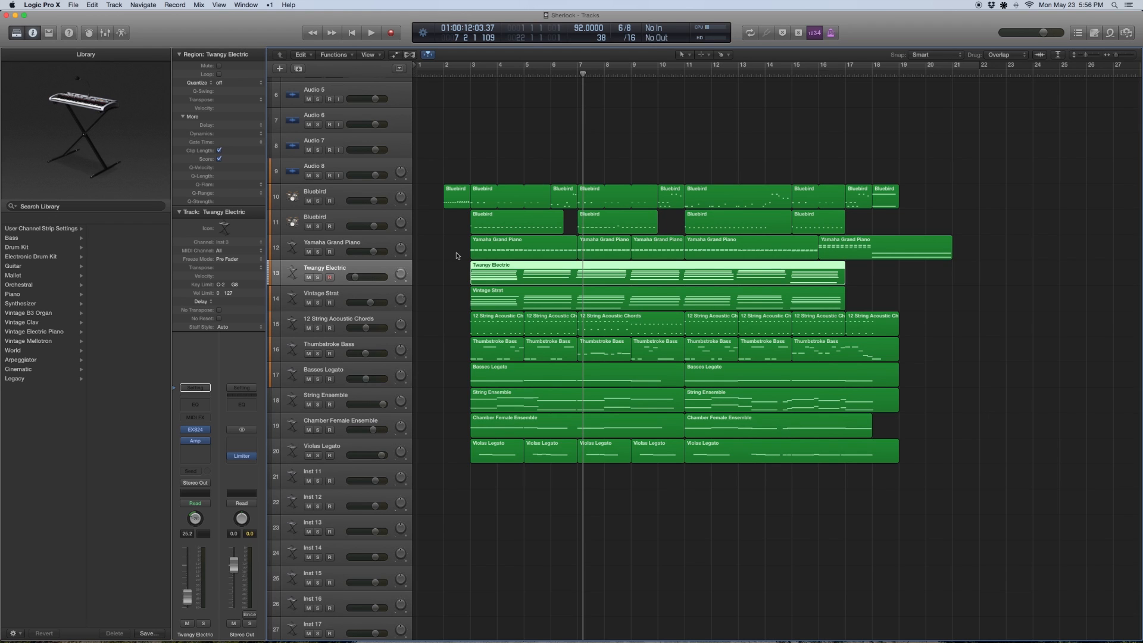
pyautogui.click(469, 165)
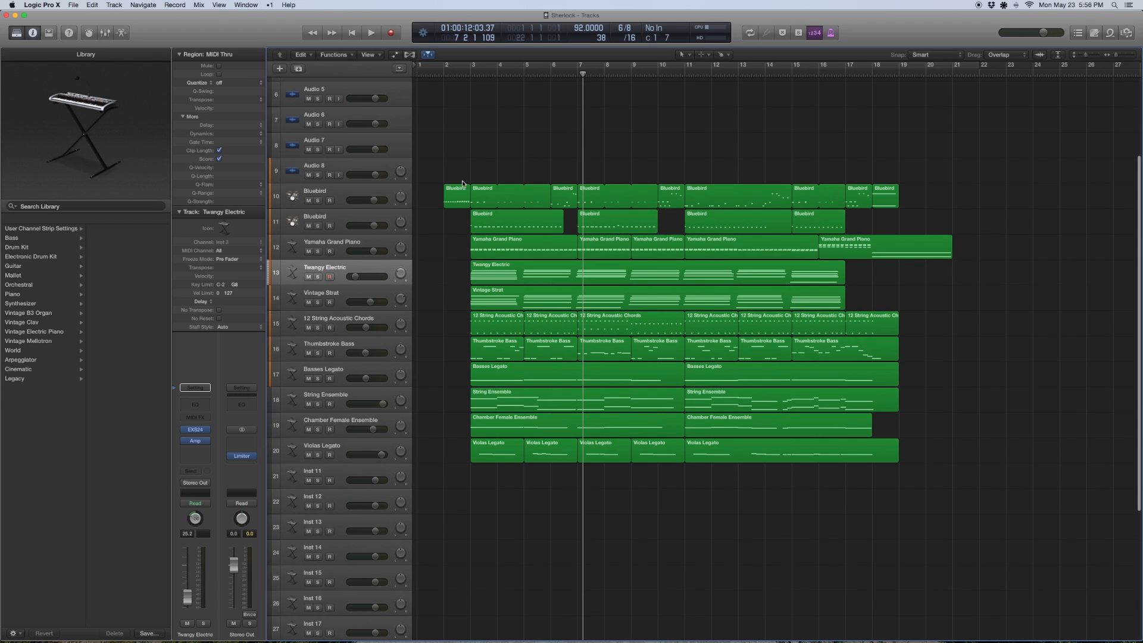
pyautogui.click(362, 266)
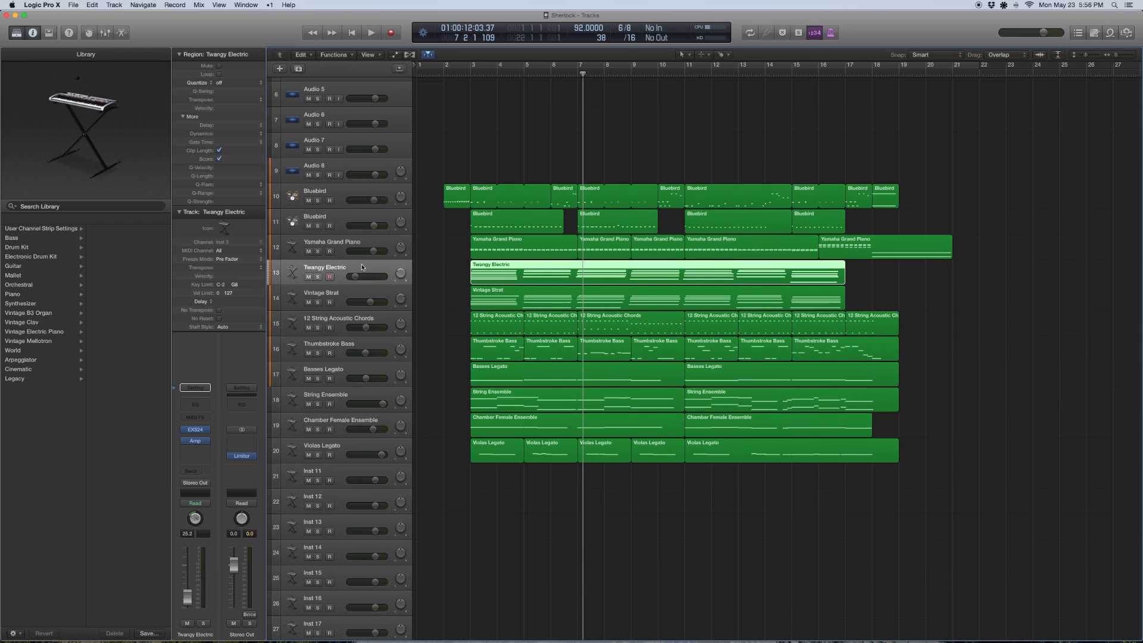
pyautogui.click(178, 431)
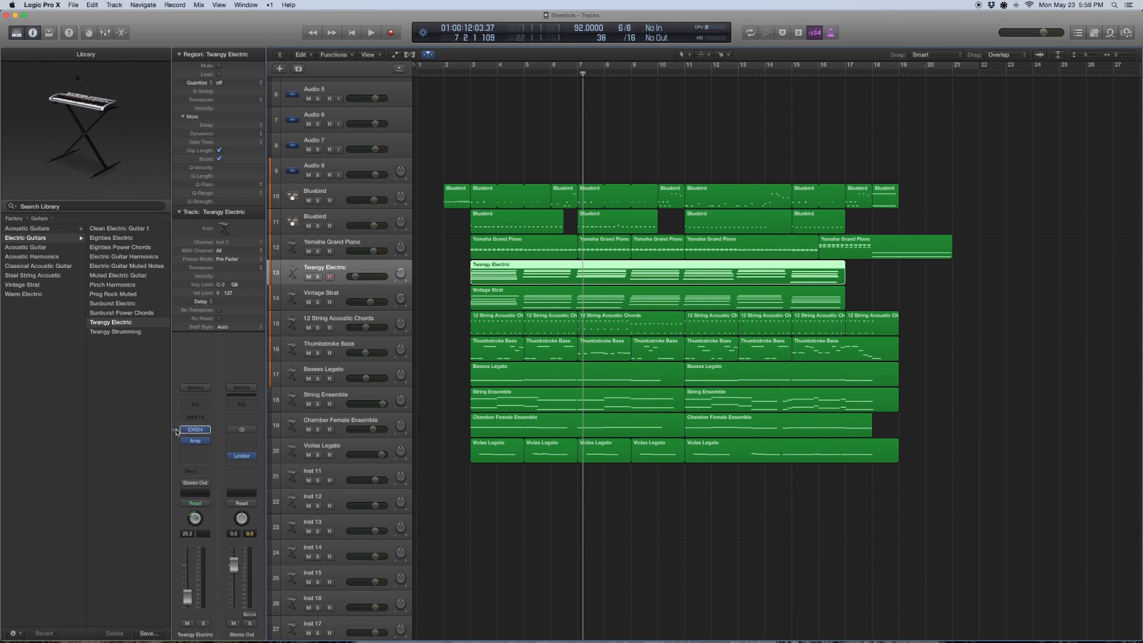
pyautogui.hscroll(-5, 68, 291)
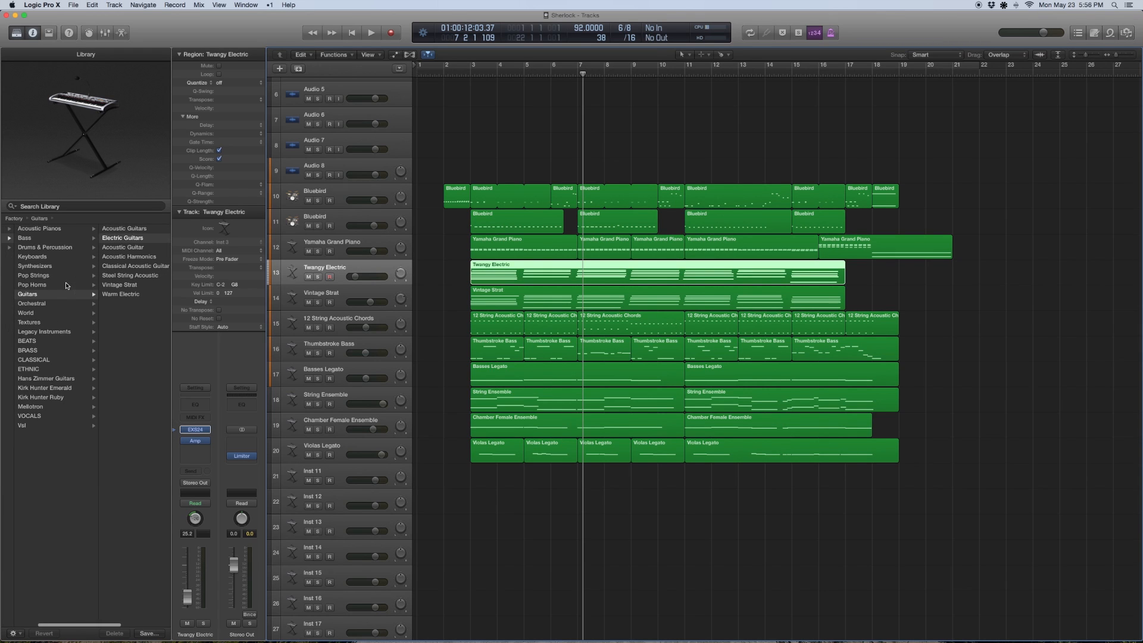
pyautogui.hscroll(5, 122, 240)
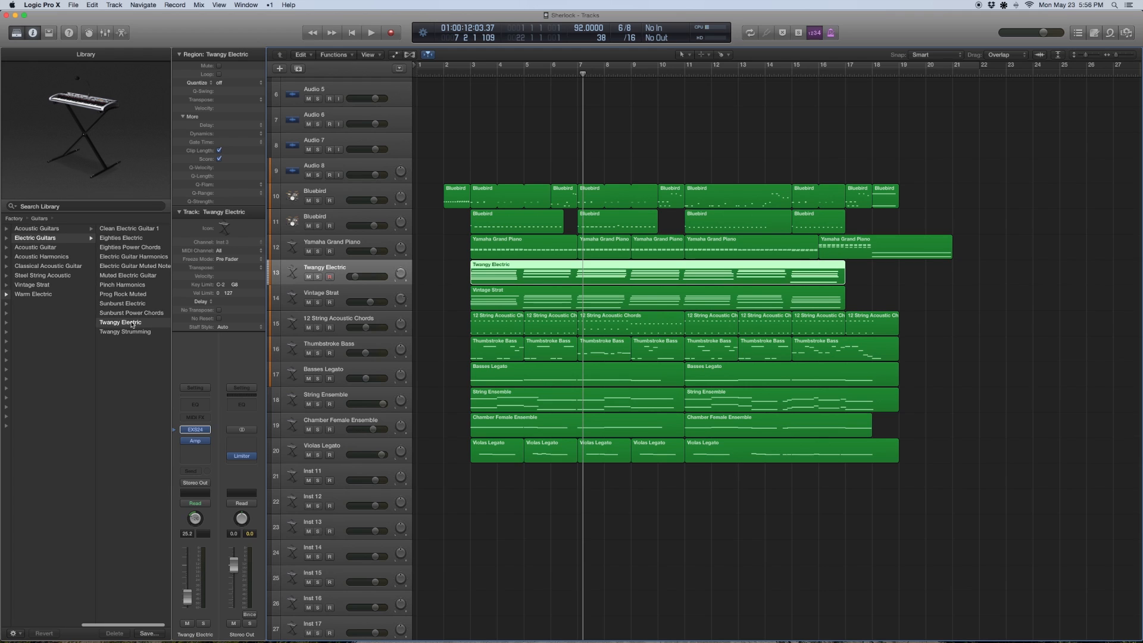
# Inspect the Amp Designer settings and preset categories on the Twangy Electric track, and close the plug-in
pyautogui.click(196, 441)
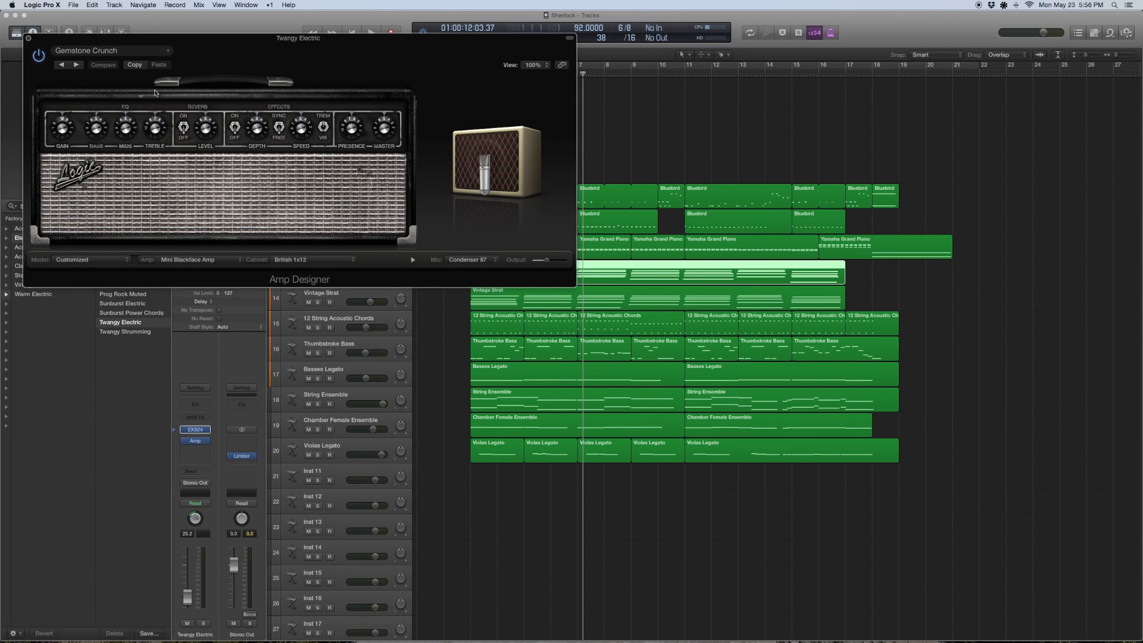
pyautogui.click(146, 50)
pyautogui.moveTo(127, 231)
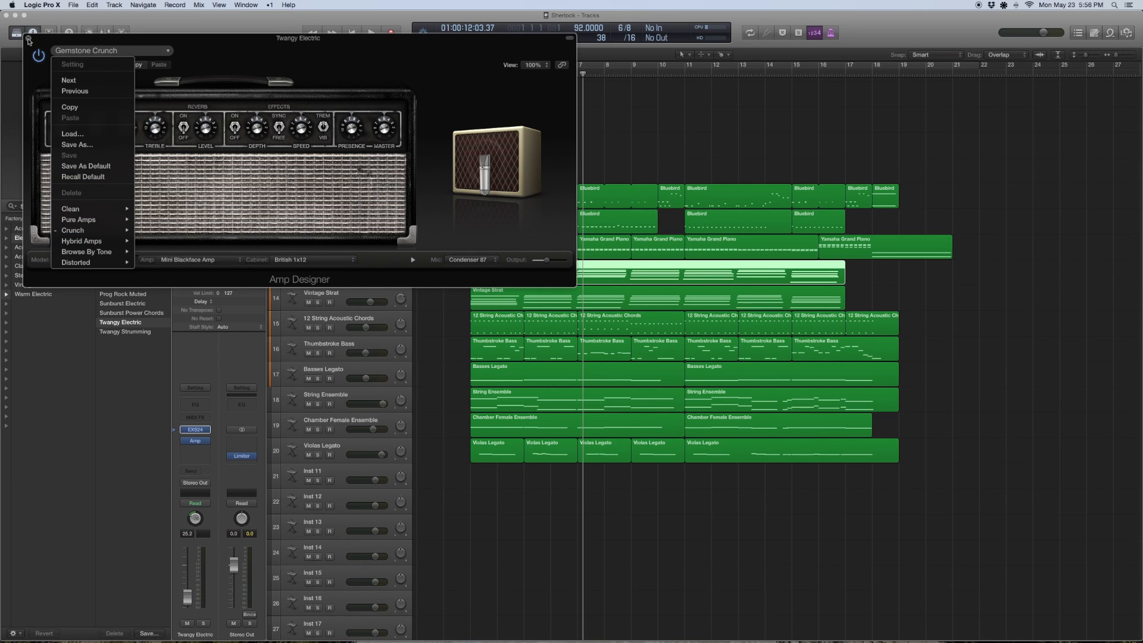
pyautogui.click(28, 40)
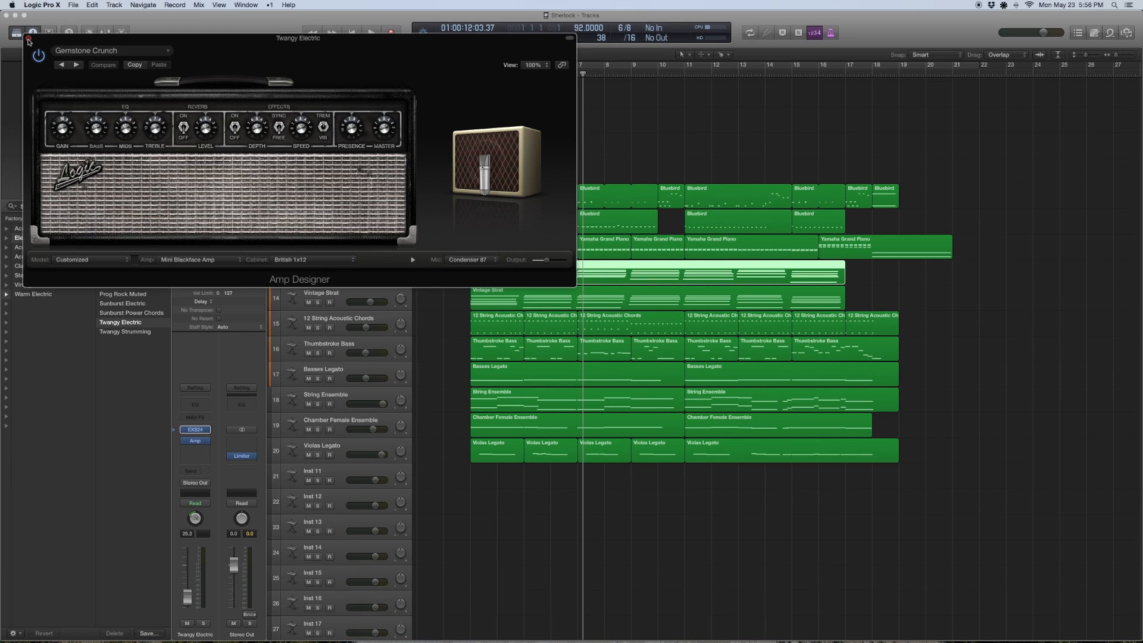
pyautogui.click(28, 40)
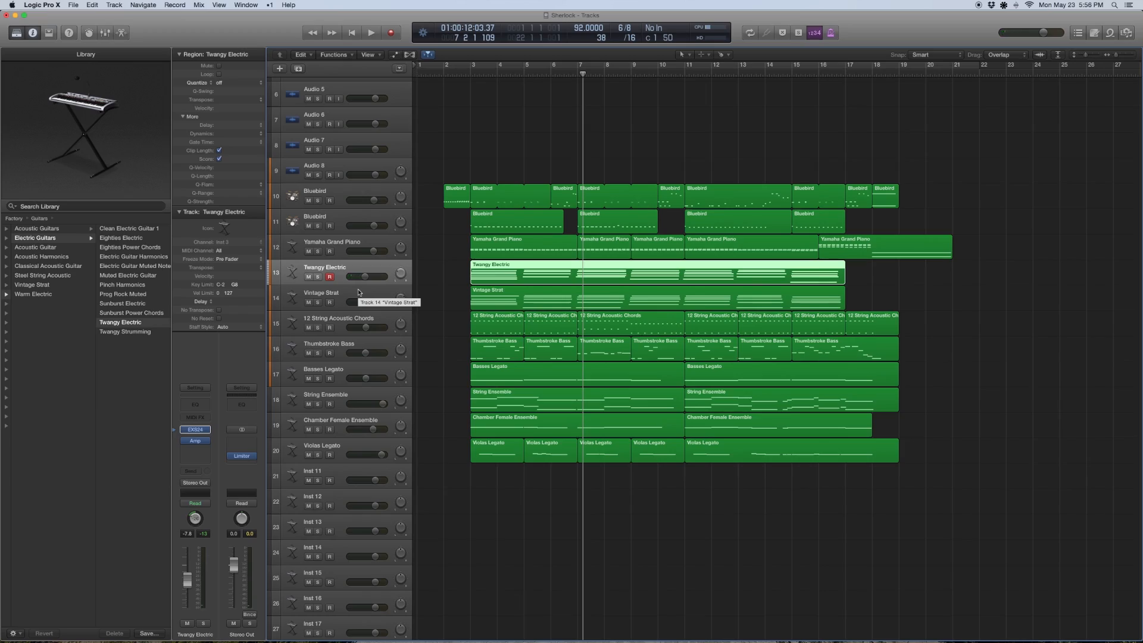
# Examine the Vintage Strat track's EXS24 patch and its Amp Designer preset, and close the plug-in
pyautogui.click(359, 291)
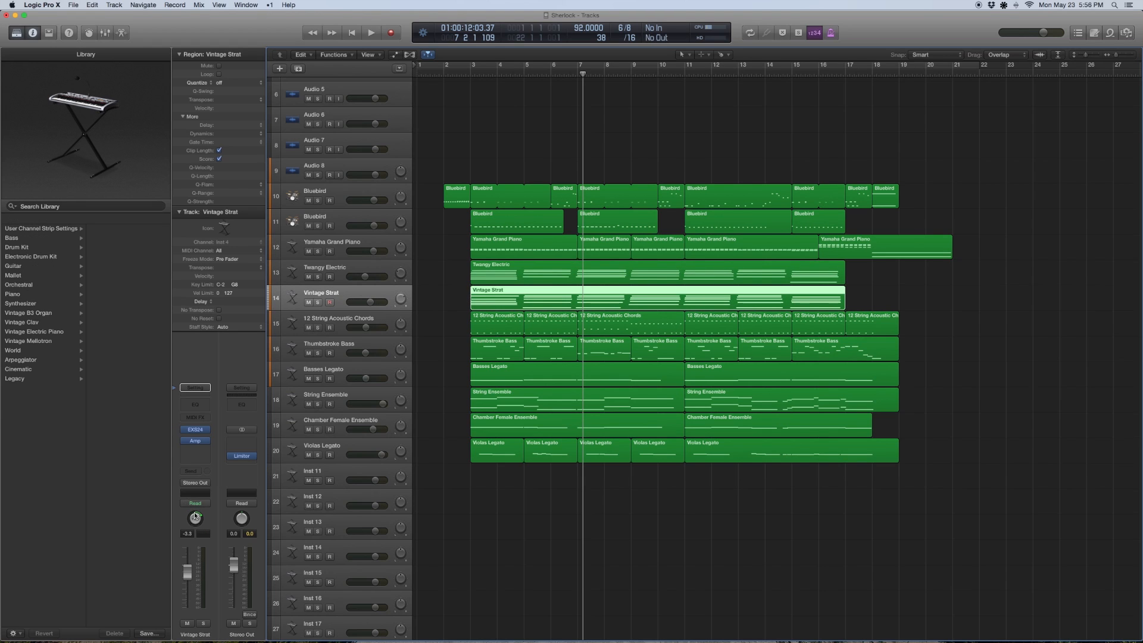
pyautogui.click(182, 431)
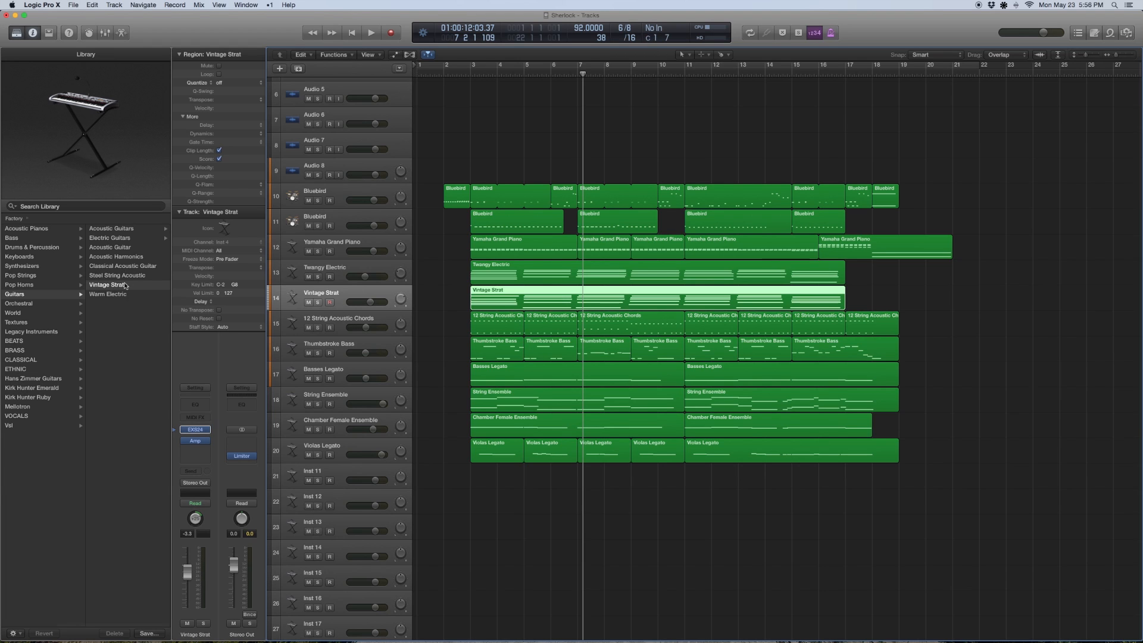
pyautogui.click(195, 440)
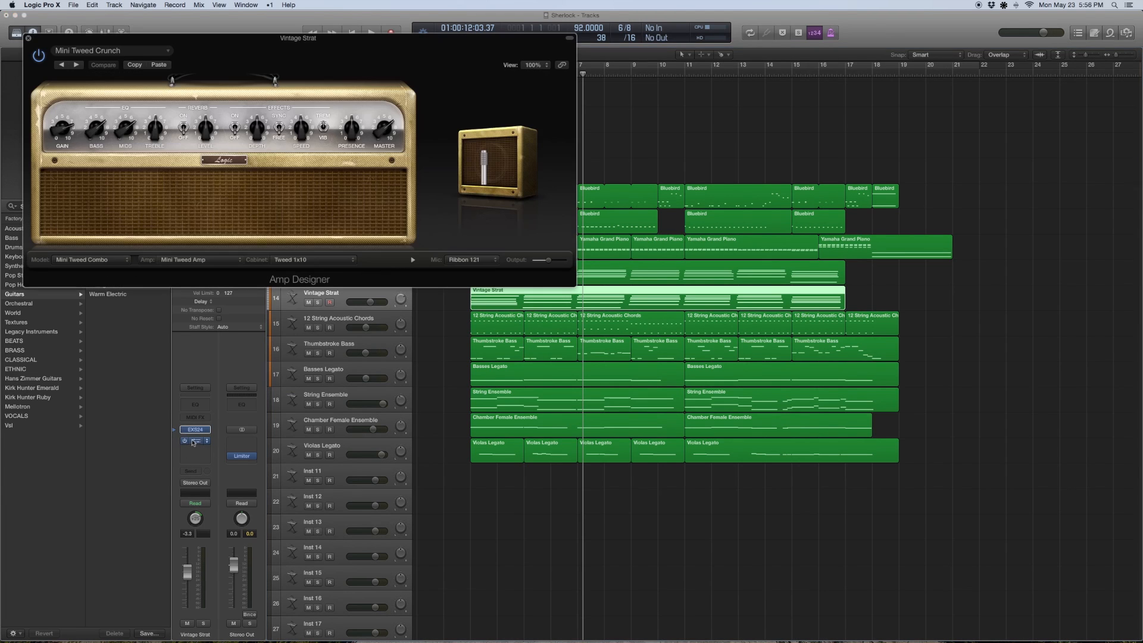
pyautogui.click(141, 50)
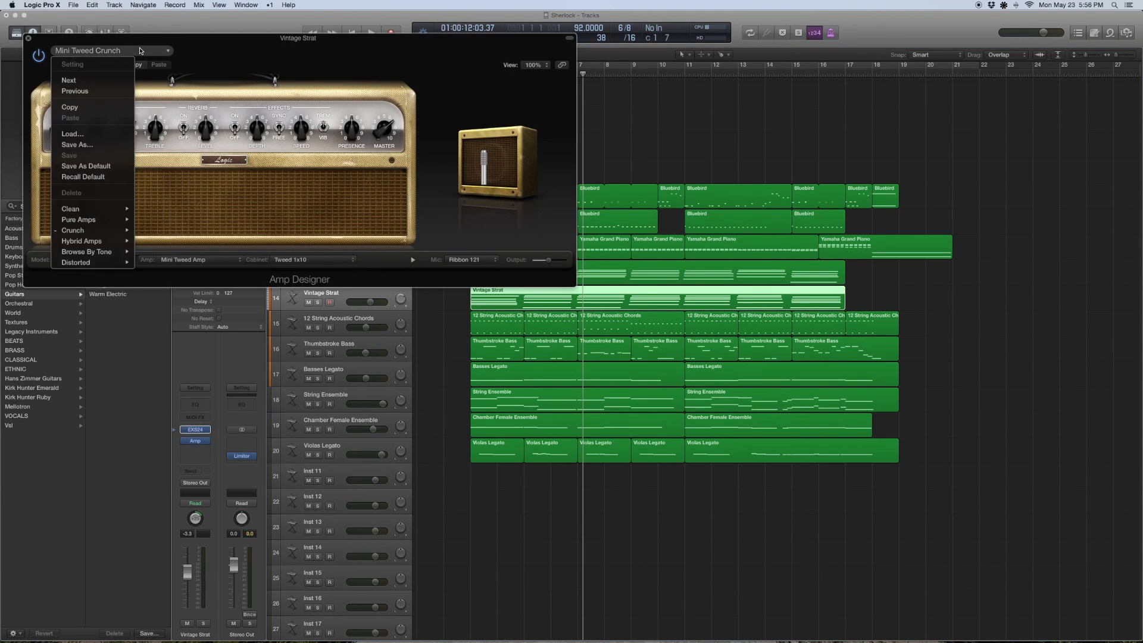
pyautogui.click(30, 42)
pyautogui.click(29, 40)
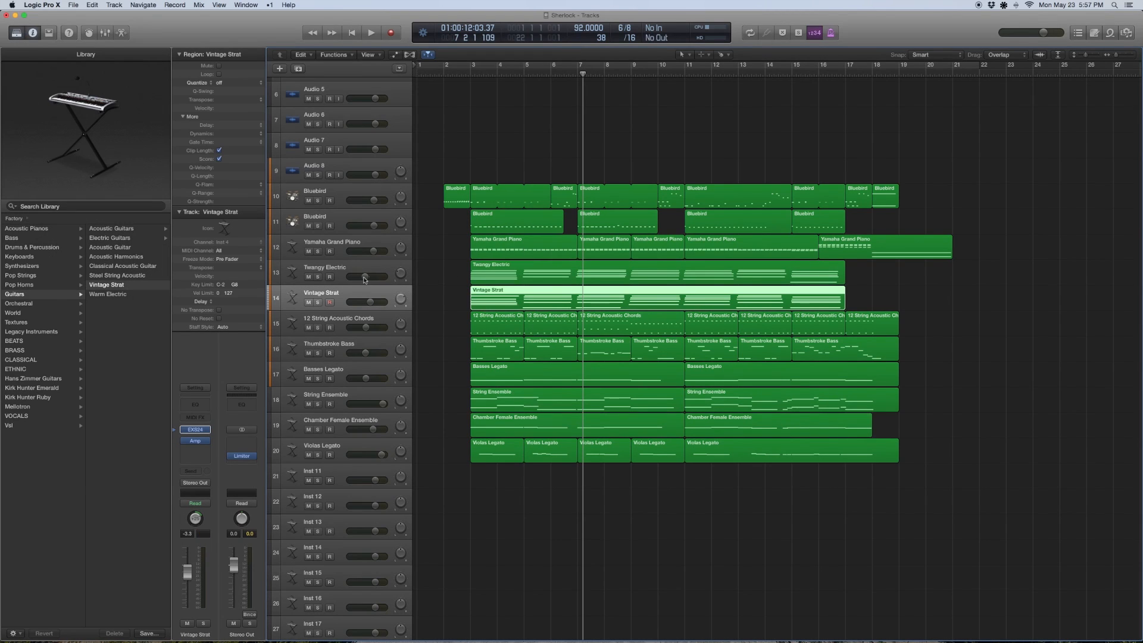
# Select the Twangy Electric and Vintage Strat regions together and compare the two tracks' channel strips
pyautogui.click(459, 284)
pyautogui.moveTo(460, 284); pyautogui.dragTo(561, 307)
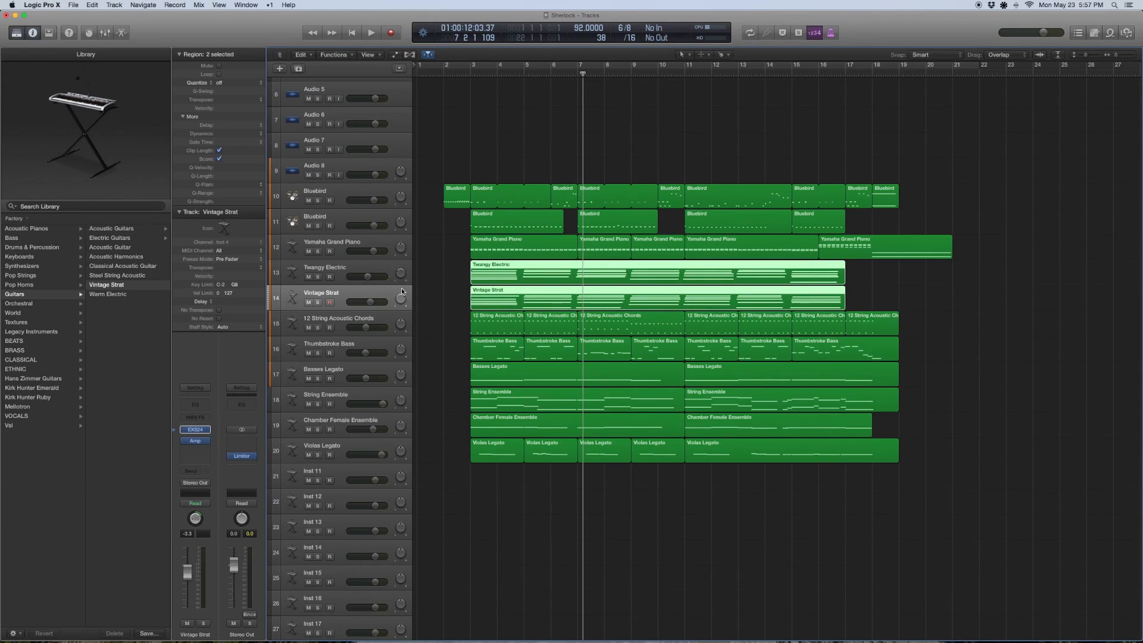
pyautogui.click(368, 270)
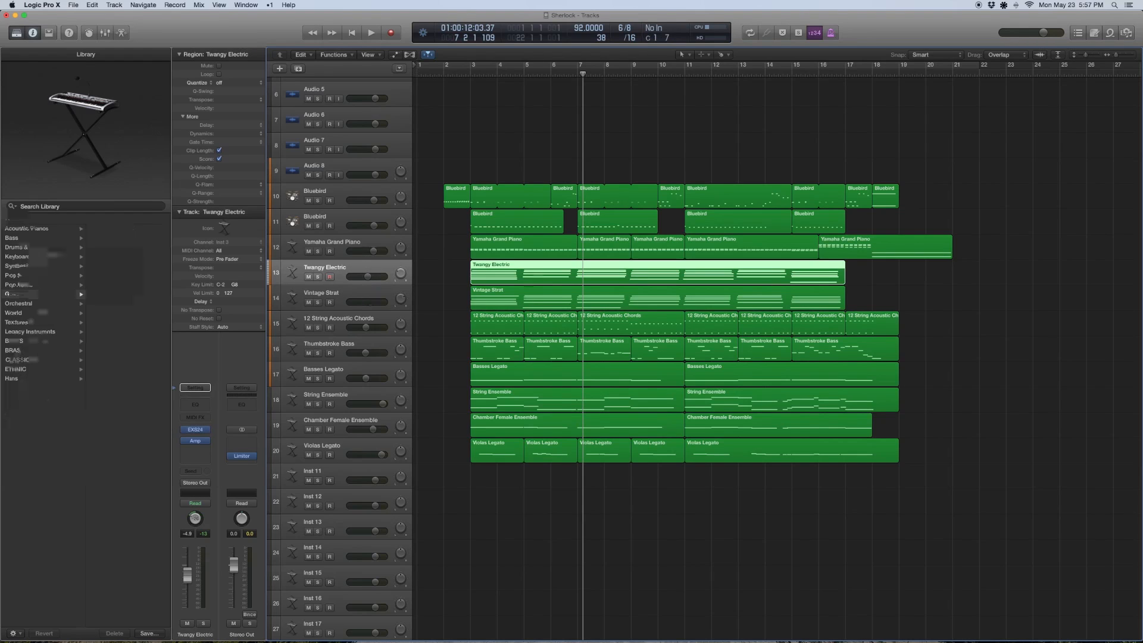
pyautogui.click(369, 295)
pyautogui.click(457, 275)
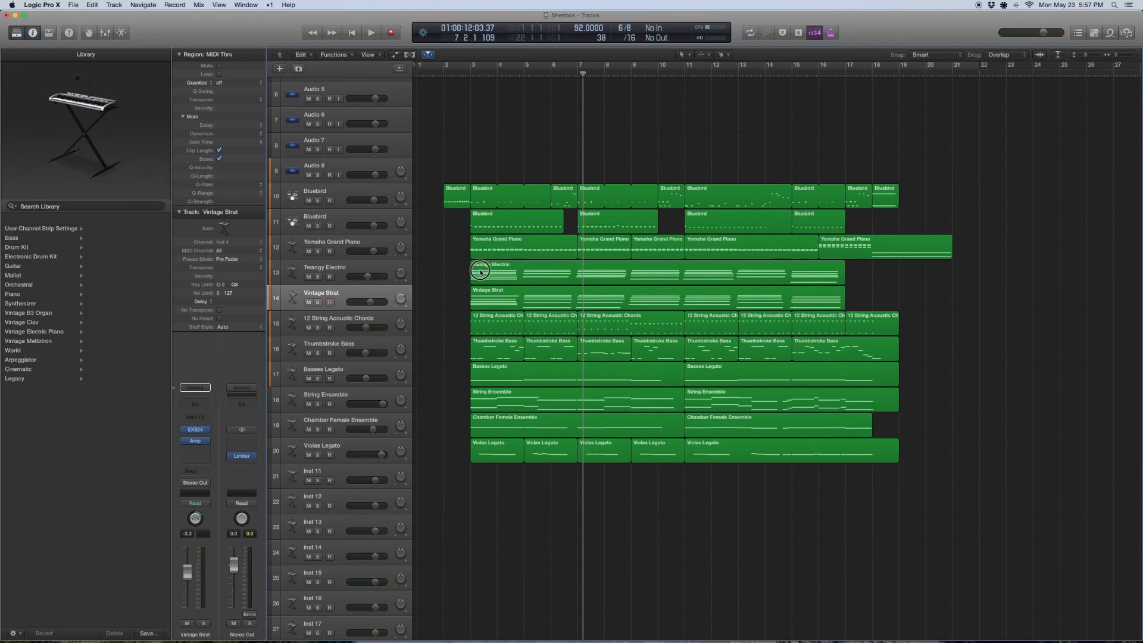
# Examine the Twangy Electric region's chords in the Piano Roll by selecting each group of notes, and close the editor
pyautogui.doubleClick(480, 271)
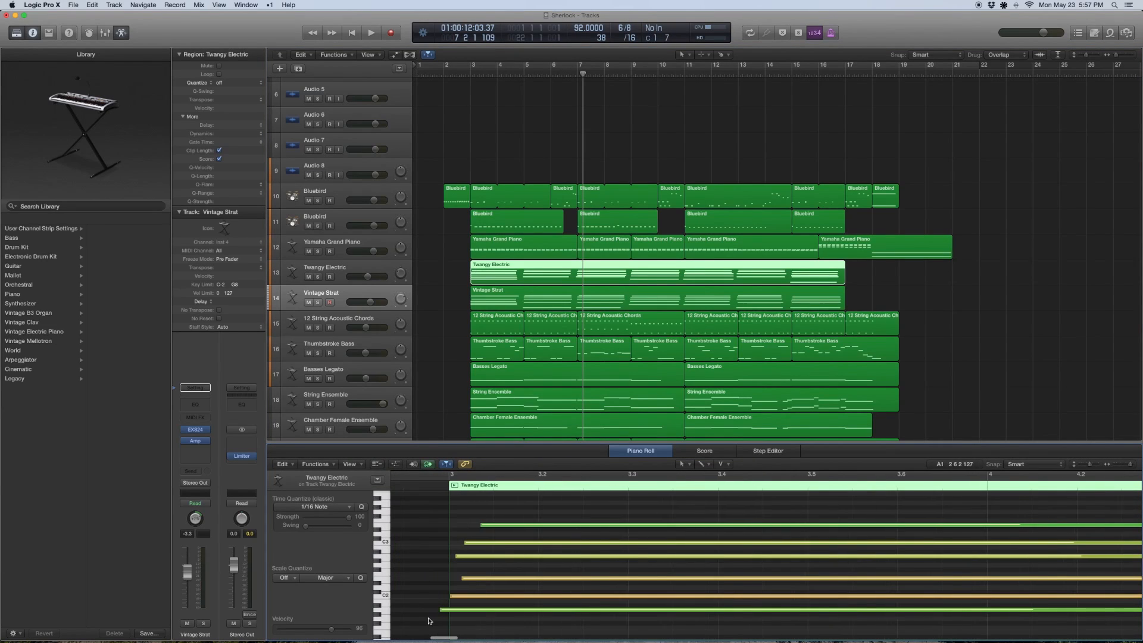
pyautogui.moveTo(460, 628); pyautogui.dragTo(502, 518)
pyautogui.hscroll(8, 559, 538)
pyautogui.moveTo(756, 607); pyautogui.dragTo(739, 496)
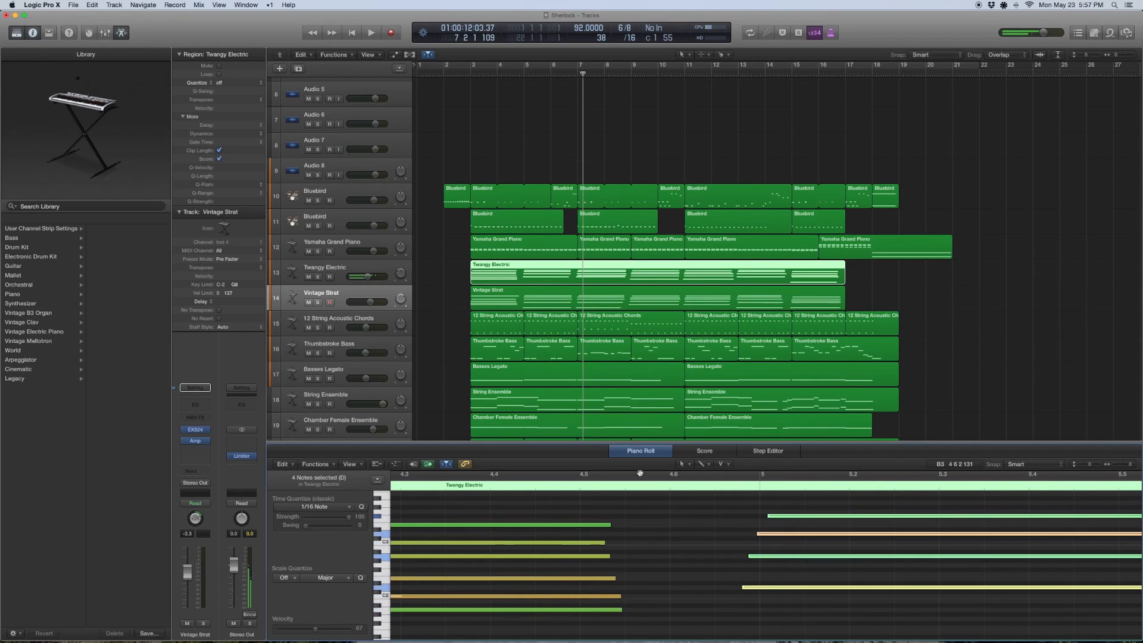
pyautogui.click(595, 444)
pyautogui.press('e')
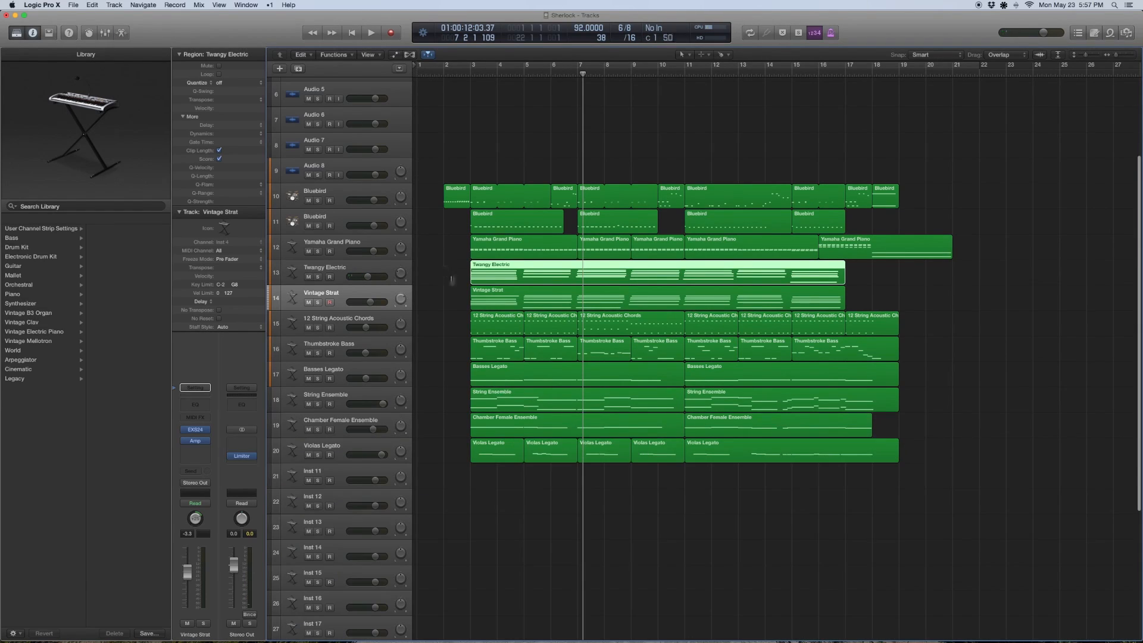
# Audition the Twangy Electric and Vintage Strat regions together in solo, and turn solo off after stopping playback
pyautogui.click(467, 294)
pyautogui.click(494, 297)
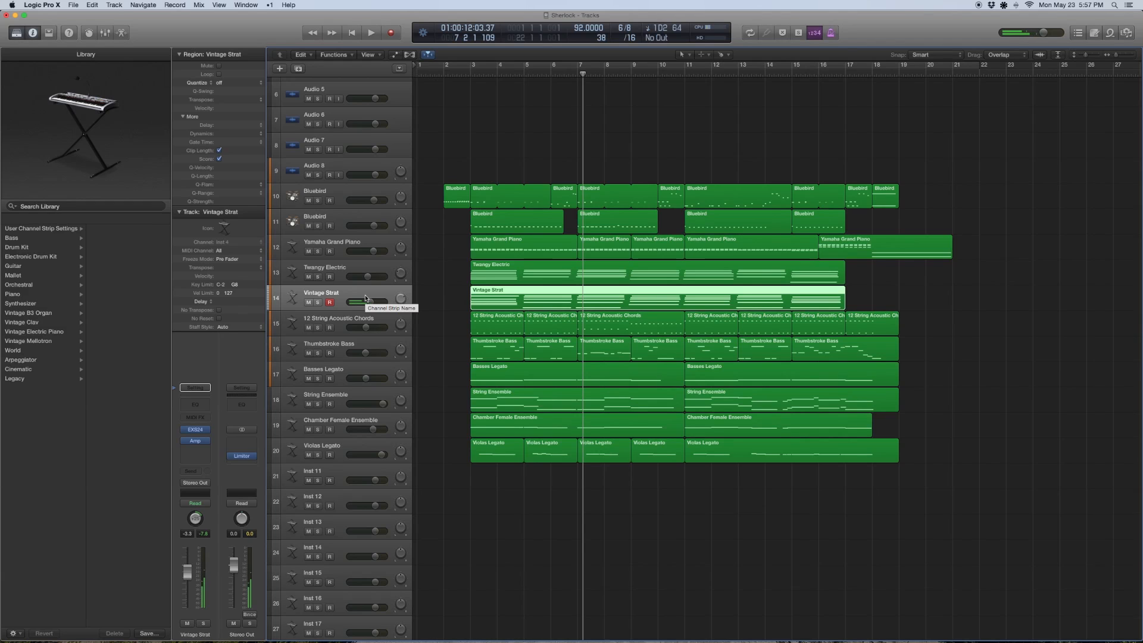
pyautogui.moveTo(445, 274); pyautogui.dragTo(650, 296)
pyautogui.doubleClick(460, 73)
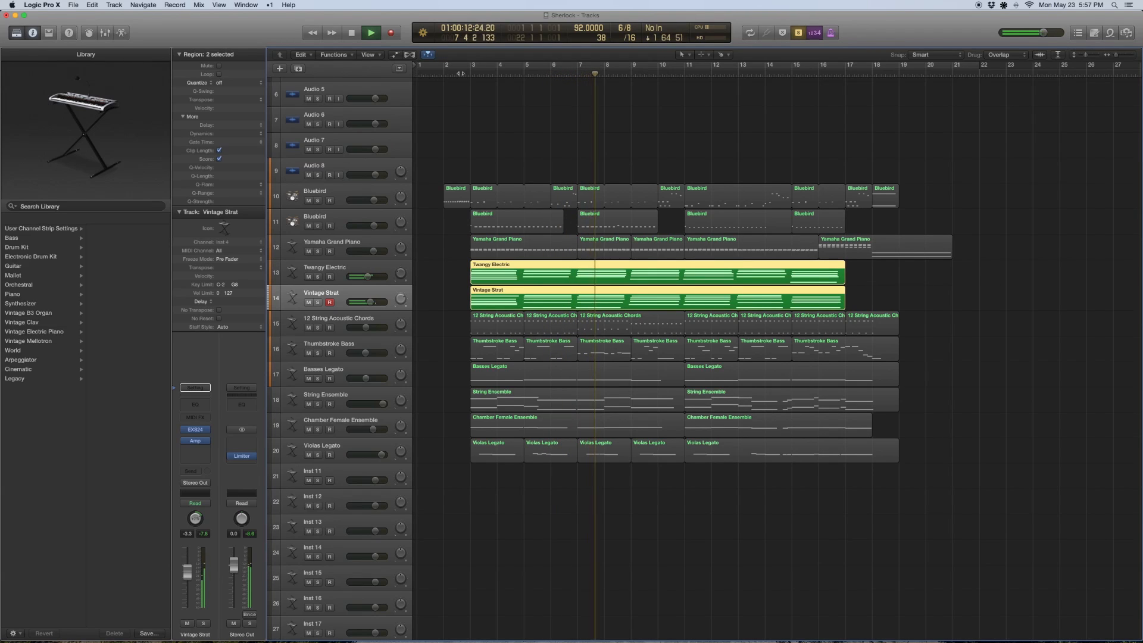
pyautogui.press('space')
pyautogui.hotkey('ctrl', 's')
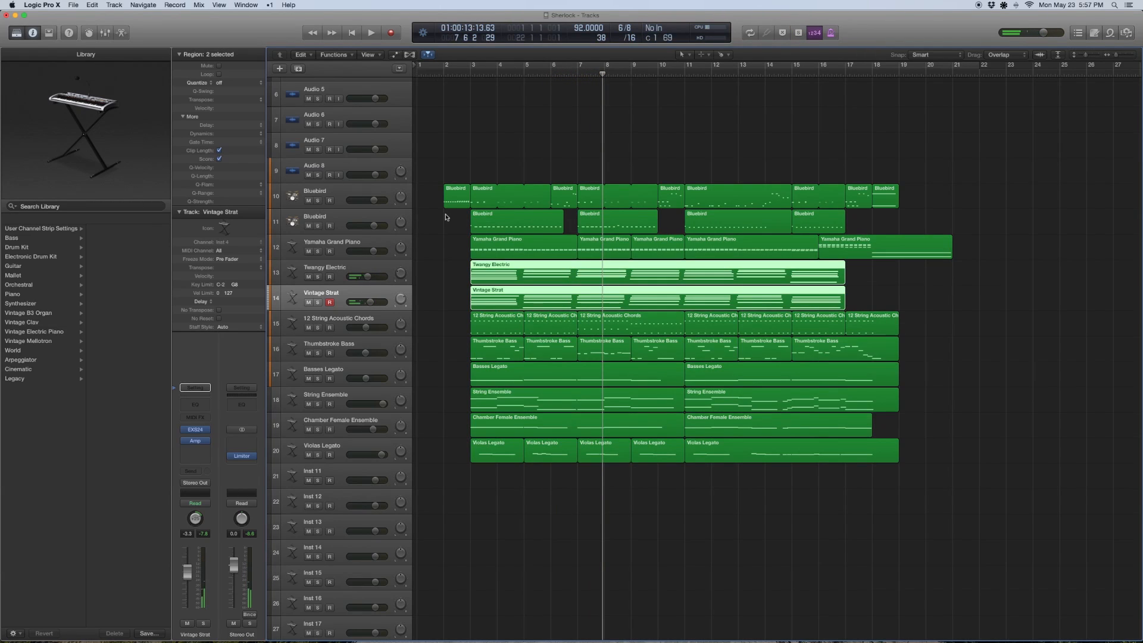
# Audition the Bluebird, Yamaha Grand Piano, Twangy Electric and Vintage Strat regions together in solo from bar 2, and stop playback
pyautogui.moveTo(439, 181); pyautogui.dragTo(903, 300)
pyautogui.hotkey('ctrl', 's')
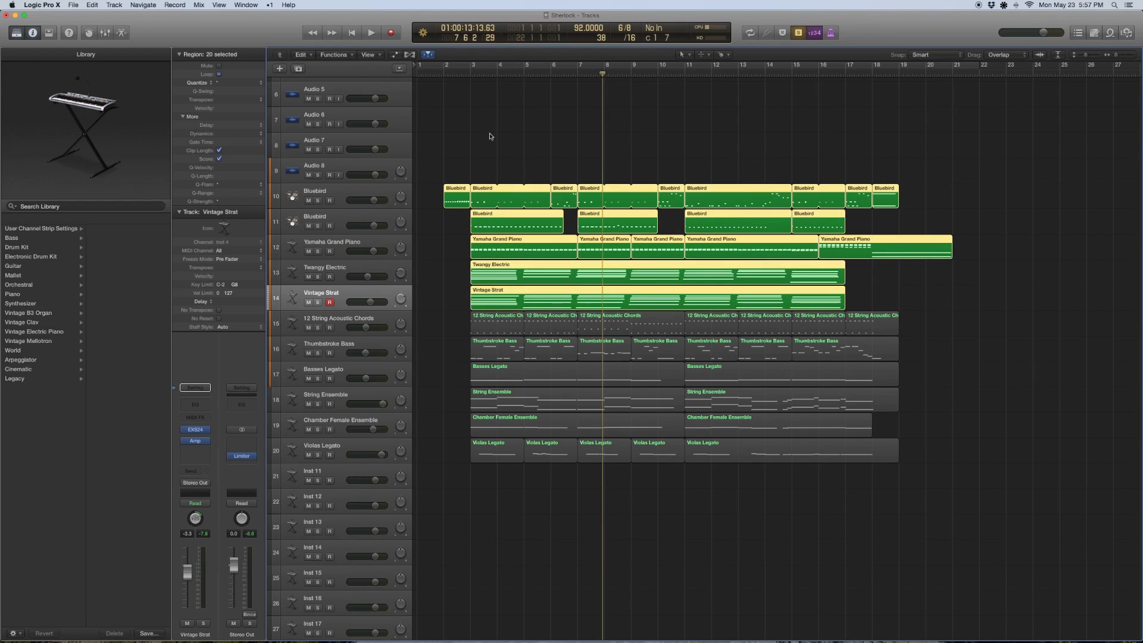
pyautogui.click(446, 75)
pyautogui.press('space')
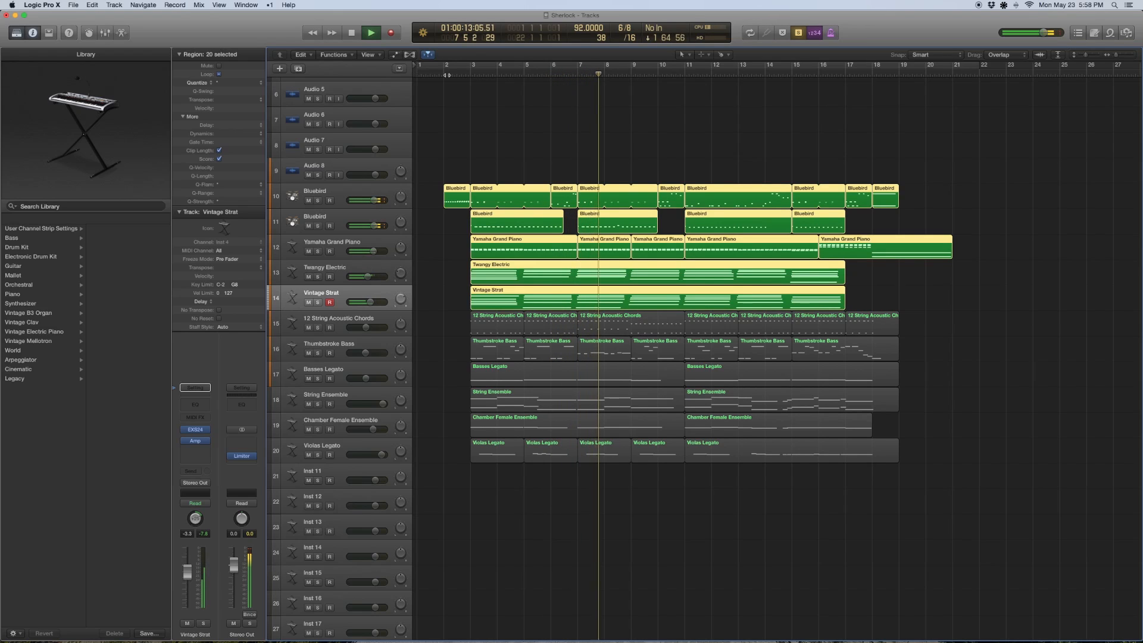
pyautogui.press('space')
# Review the panning of the Twangy Electric and Vintage Strat tracks one after the other
pyautogui.click(352, 266)
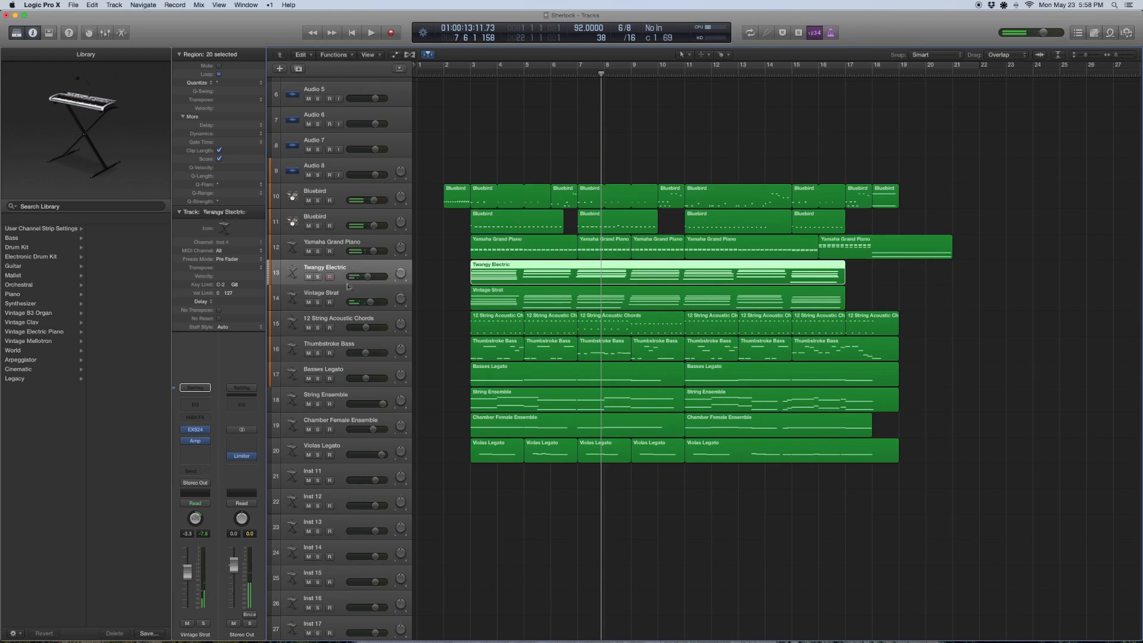
pyautogui.click(346, 294)
pyautogui.click(401, 298)
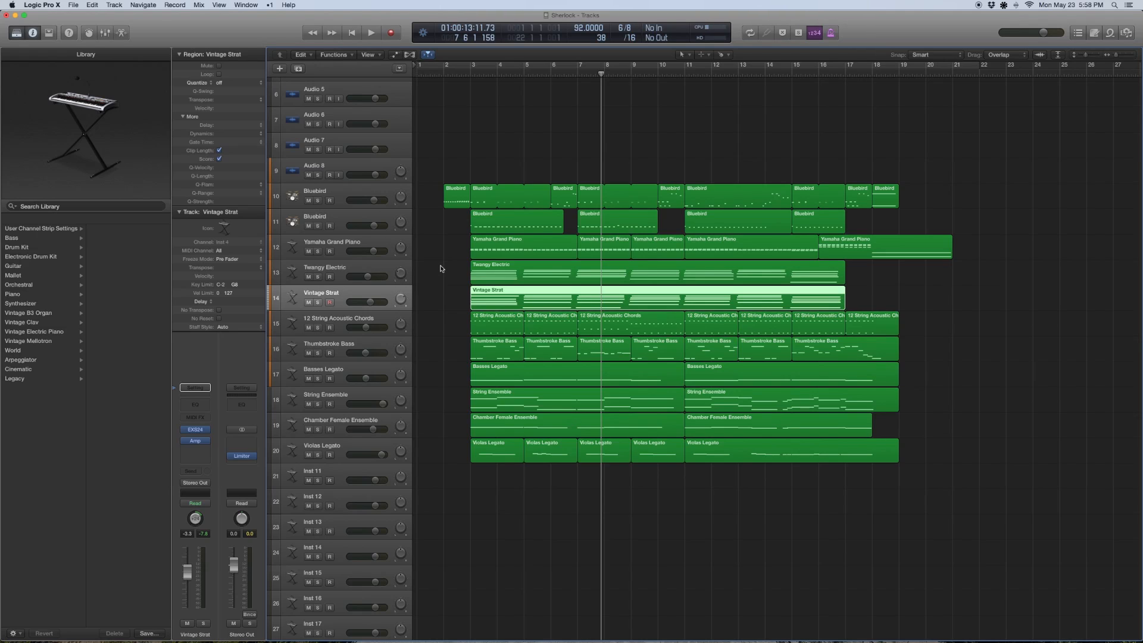
# Examine the 12 String Acoustic Chords patch in the EXS24 instrument's Acoustic Guitars library
pyautogui.click(348, 318)
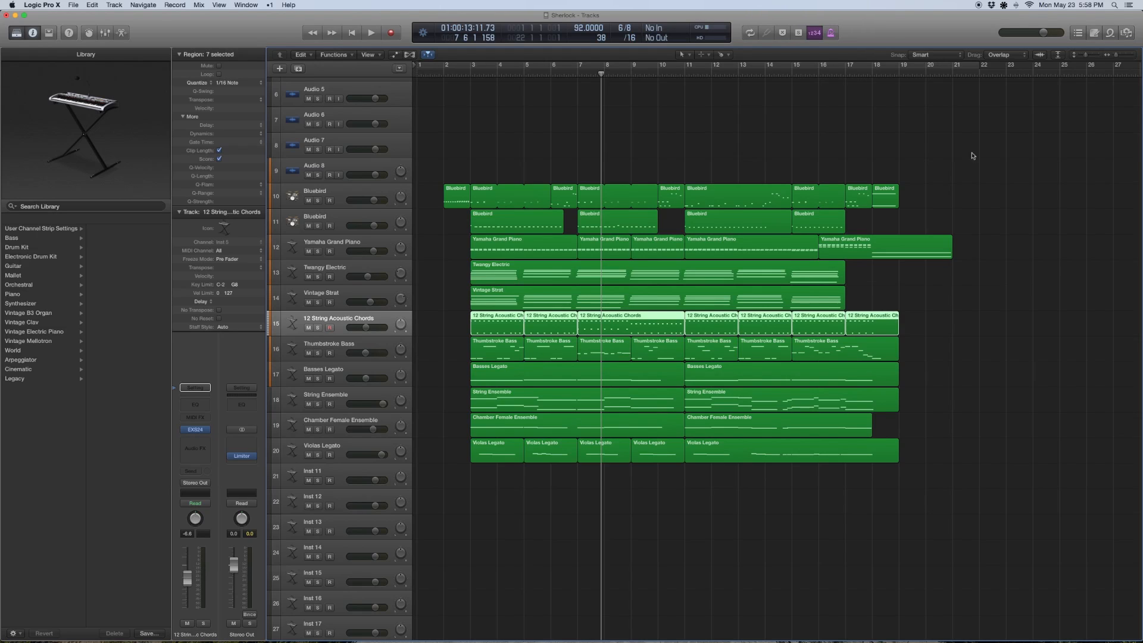
pyautogui.click(176, 433)
pyautogui.hscroll(-5, 48, 293)
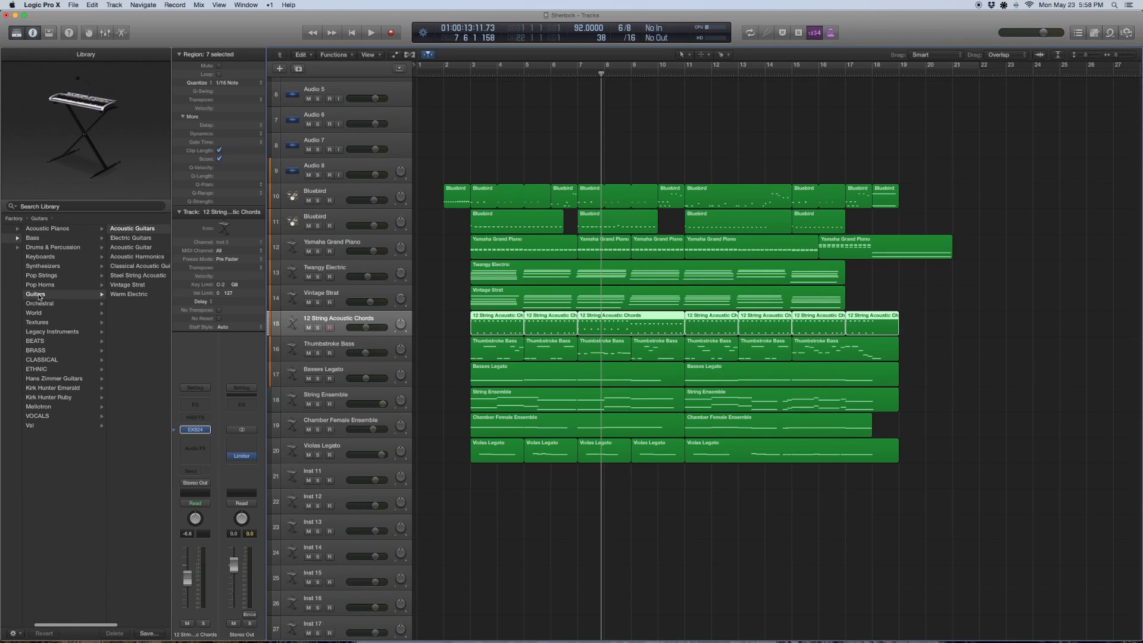
pyautogui.hscroll(5, 134, 232)
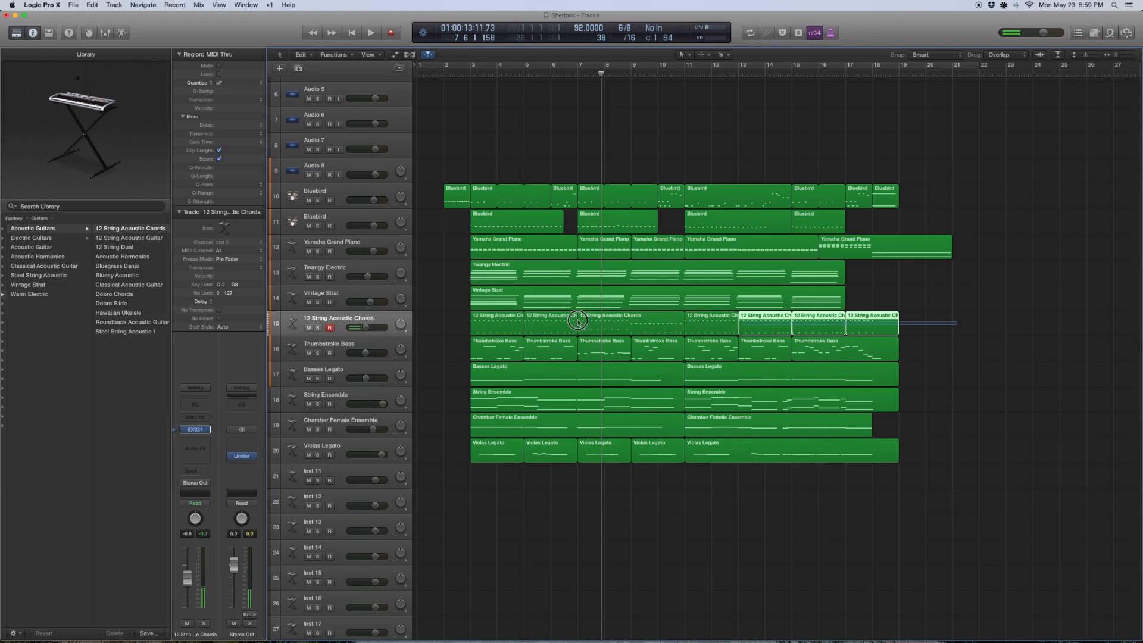
# Audition all 12 String Acoustic Chords regions in solo from bar 3
pyautogui.hotkey('ctrl', 's')
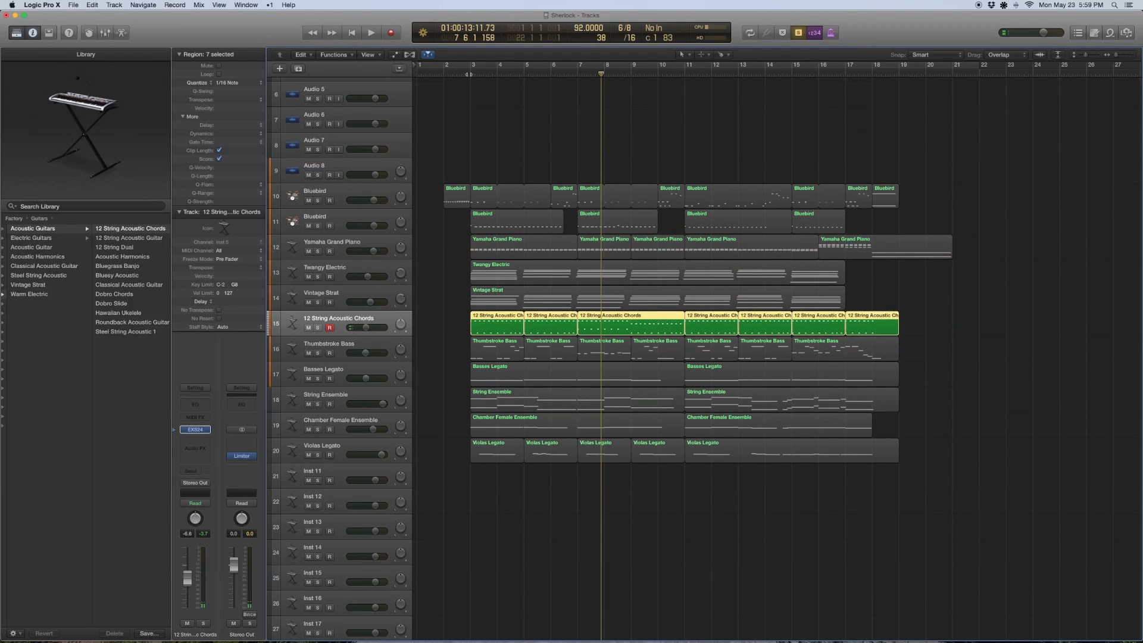
pyautogui.hotkey('shift', 'space')
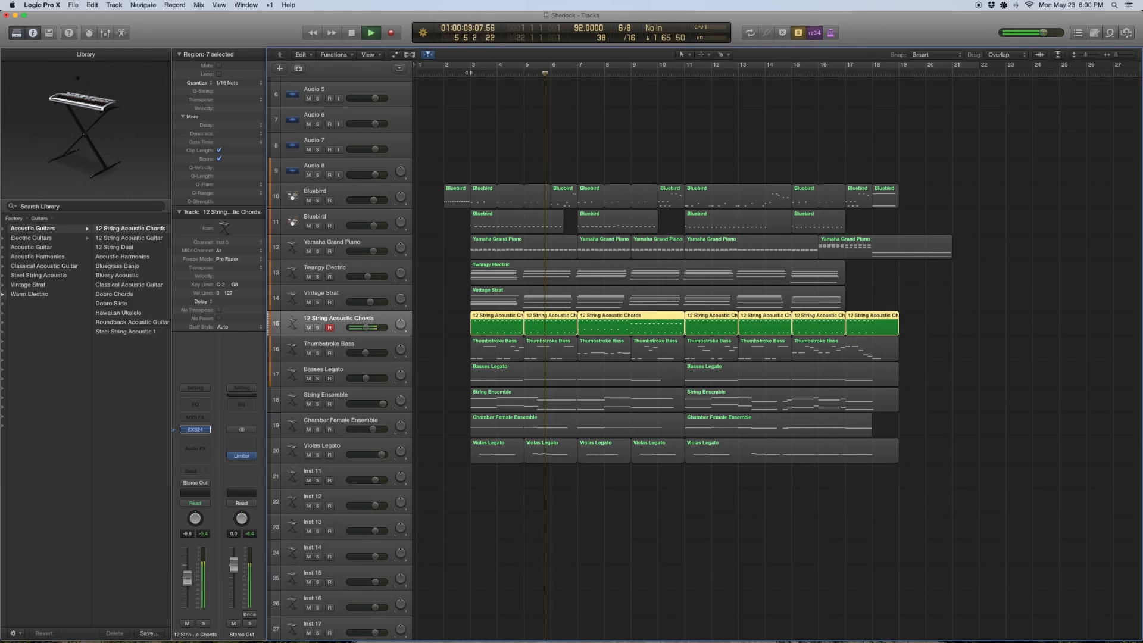
# Add the Bluebird, piano and electric guitar regions to the soloed 12 String Acoustic Chords regions and audition them together from bar 2
pyautogui.moveTo(932, 332); pyautogui.dragTo(451, 182)
pyautogui.hotkey('ctrl', 's')
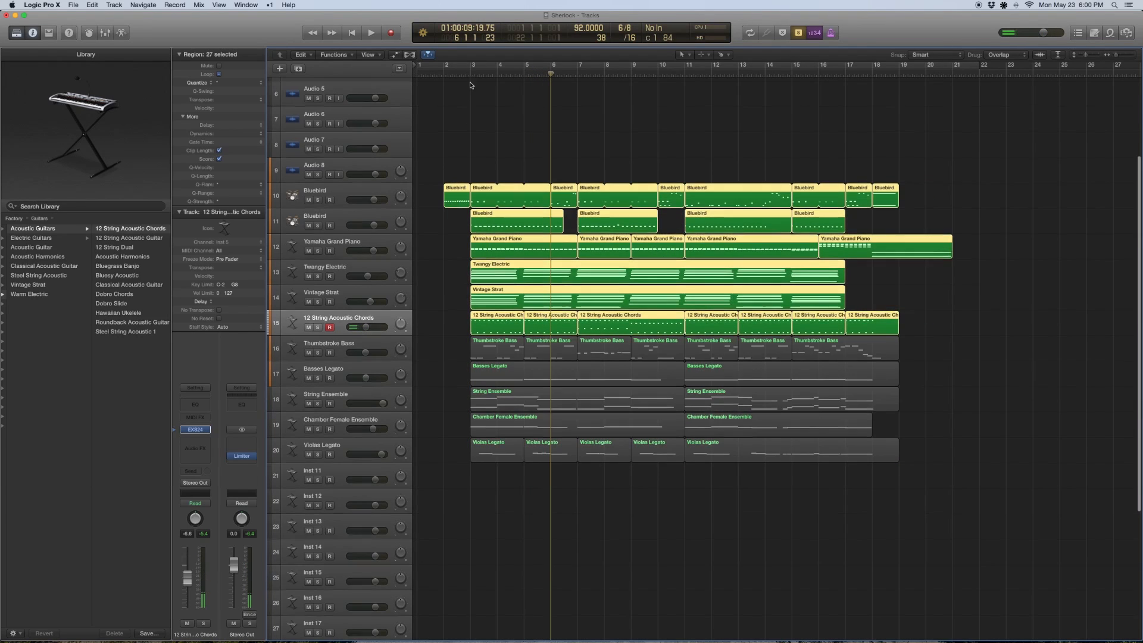
pyautogui.press('space')
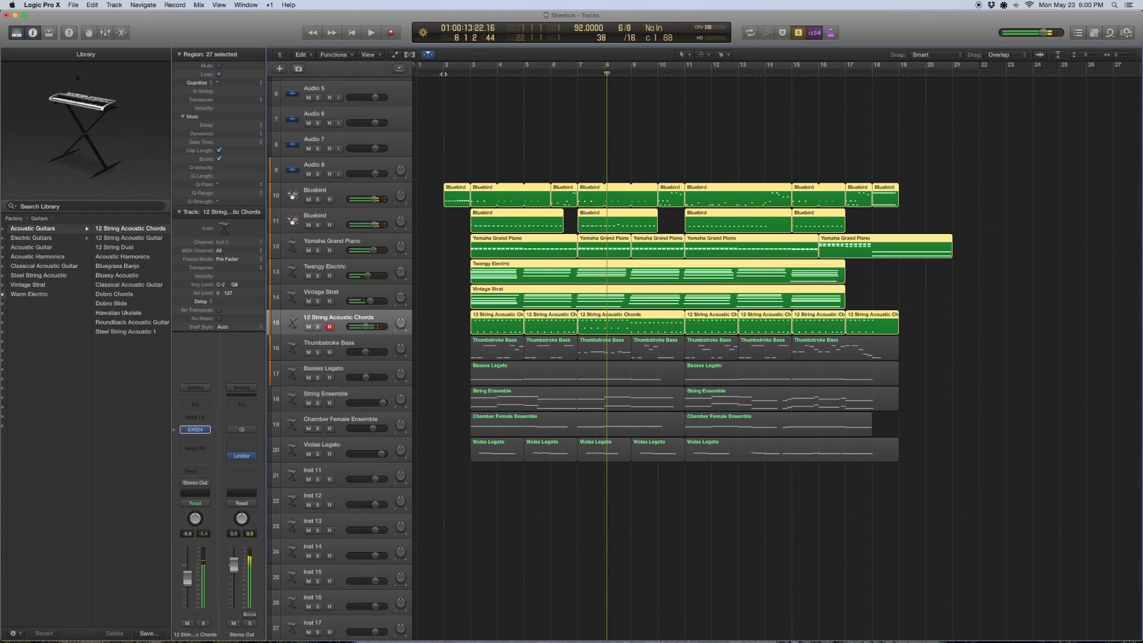
# Turn off solo and examine the Thumbstroke Bass patch of the EXS24 instrument in the Electric Bass library
pyautogui.hotkey('ctrl', 's')
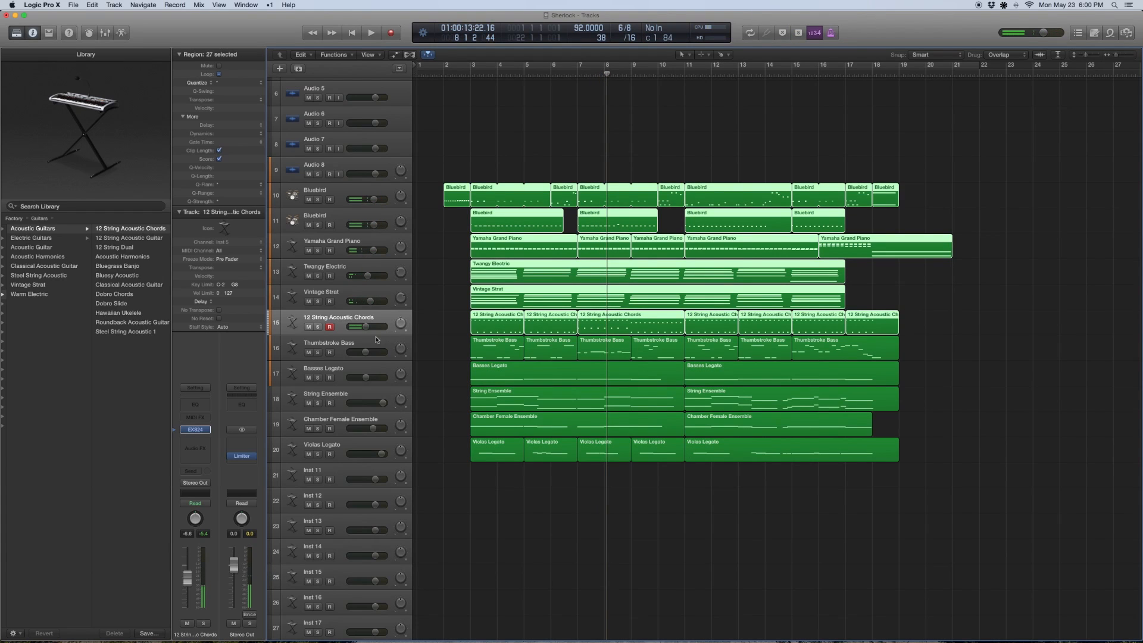
pyautogui.click(376, 339)
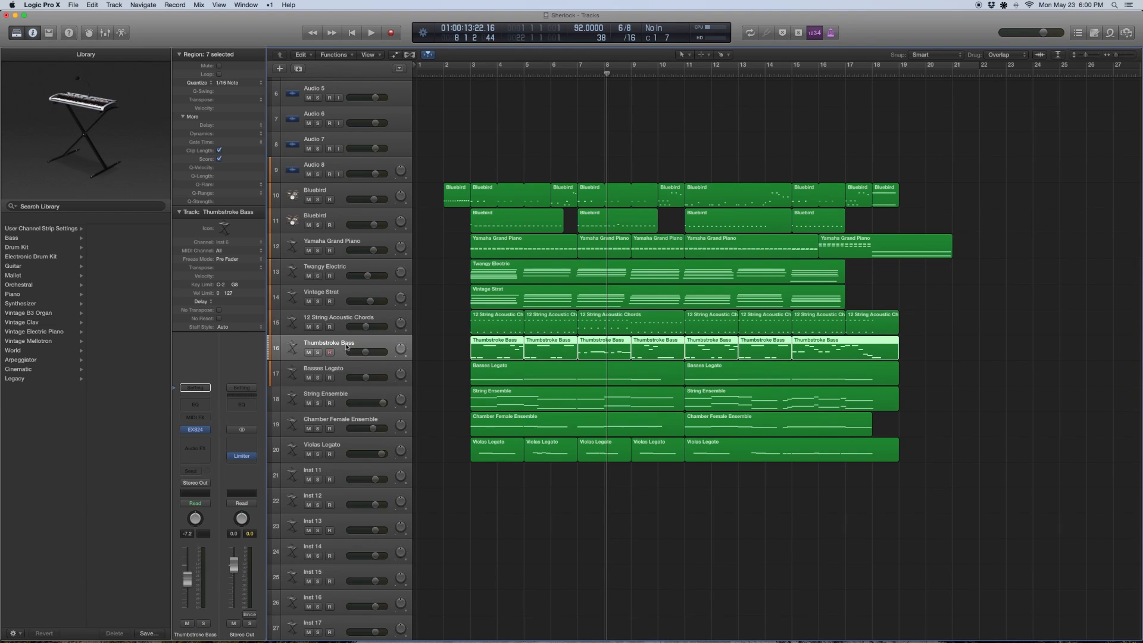
pyautogui.click(174, 433)
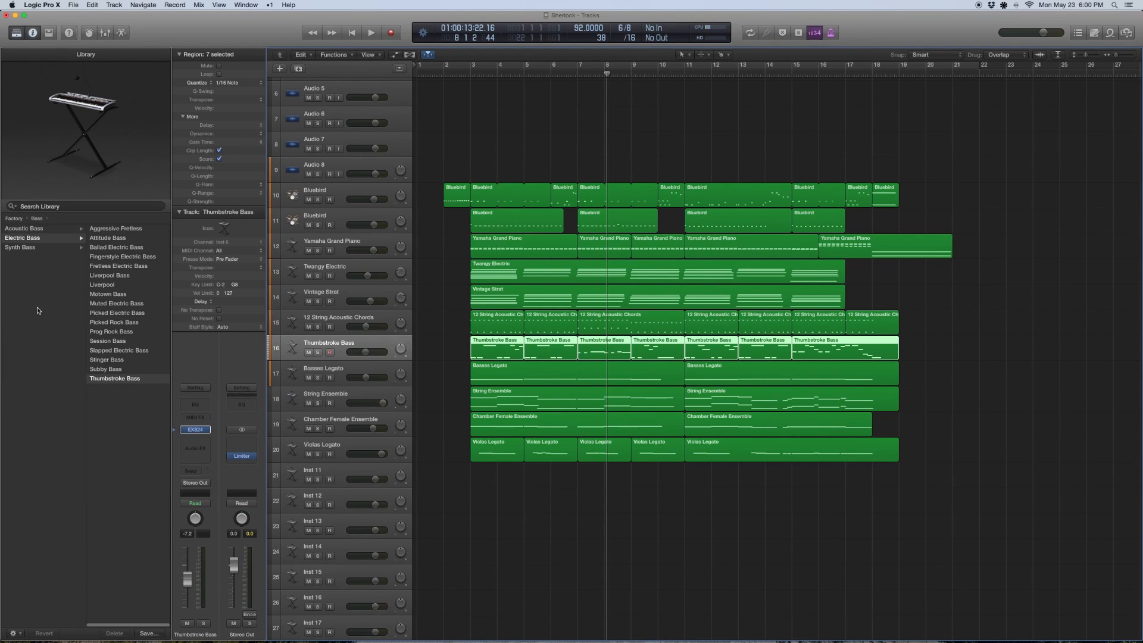
pyautogui.hscroll(-3, 37, 310)
pyautogui.hscroll(3, 101, 239)
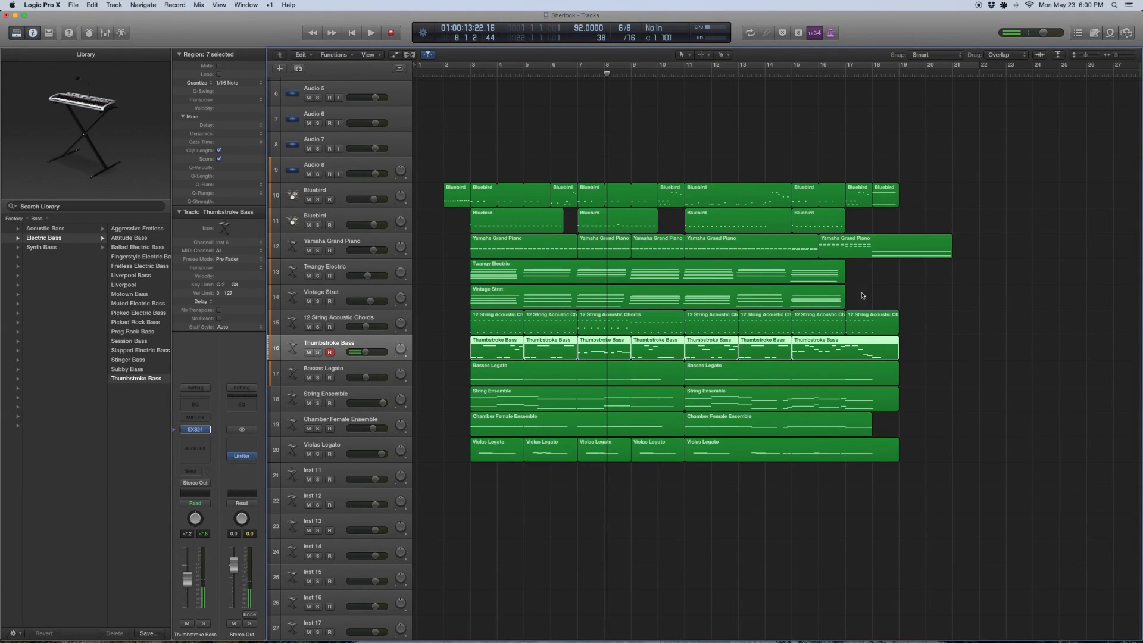
# Audition the Thumbstroke Bass regions in solo, first alone from bar 3 and again from bar 2 with both Bluebird tracks' regions
pyautogui.hotkey('ctrl', 's')
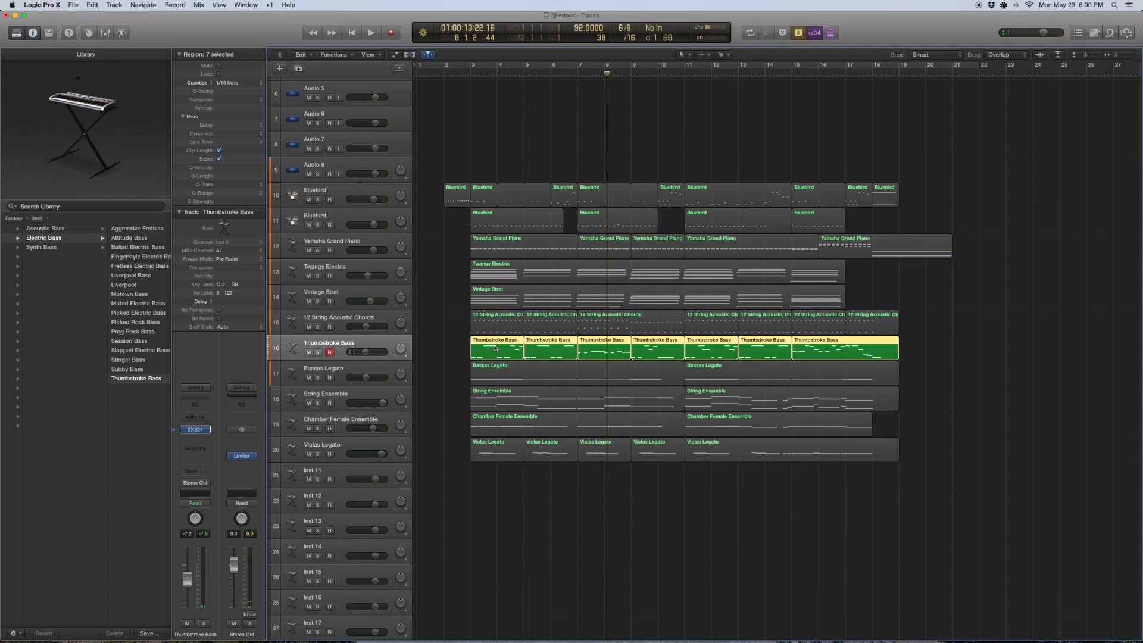
pyautogui.hotkey('shift', 'space')
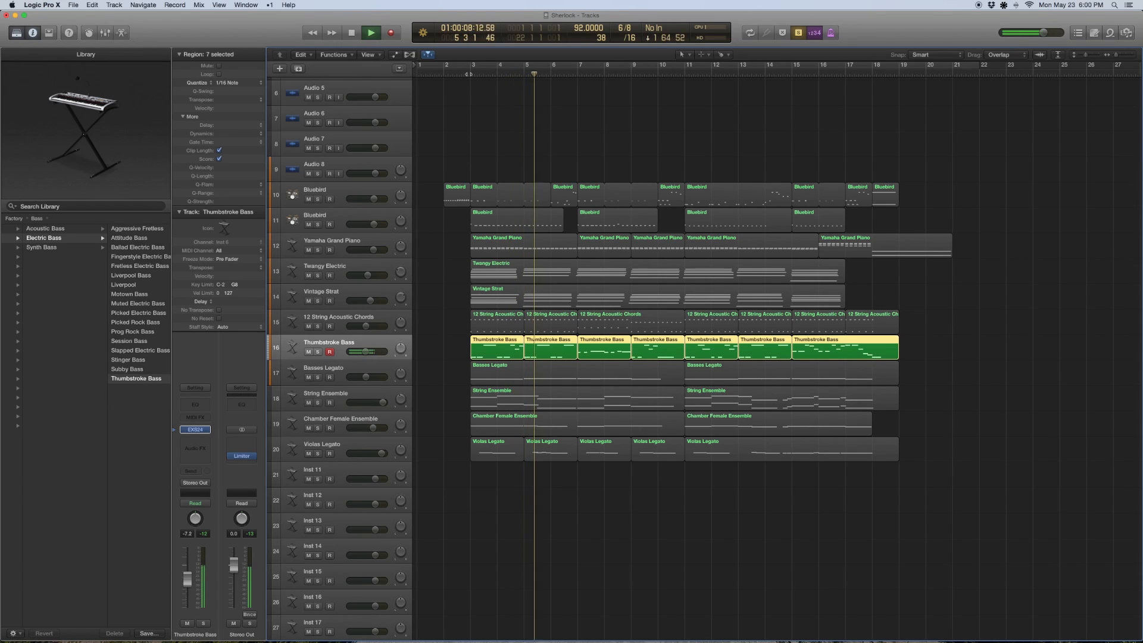
pyautogui.moveTo(457, 161); pyautogui.dragTo(900, 217)
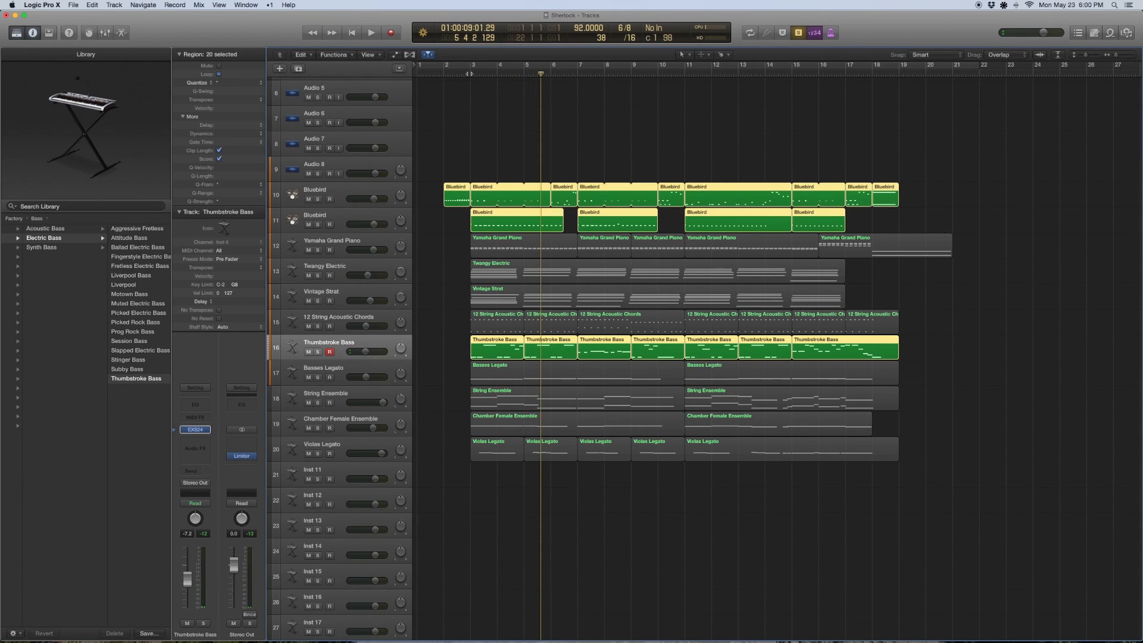
pyautogui.press('space')
pyautogui.press('space')
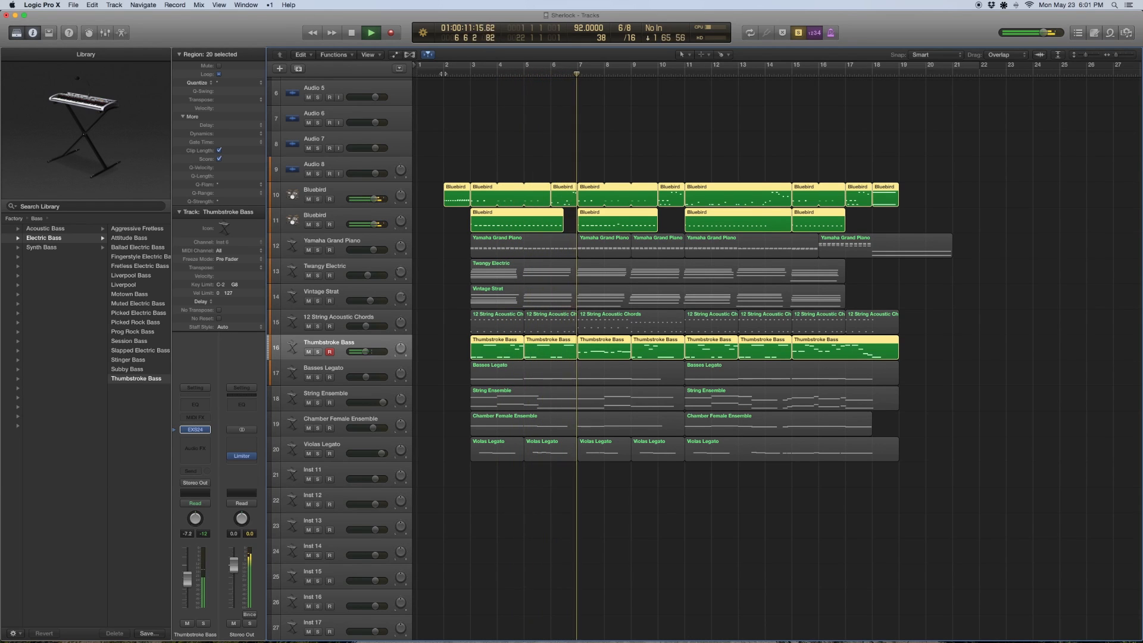
pyautogui.press('space')
pyautogui.hotkey('ctrl', 's')
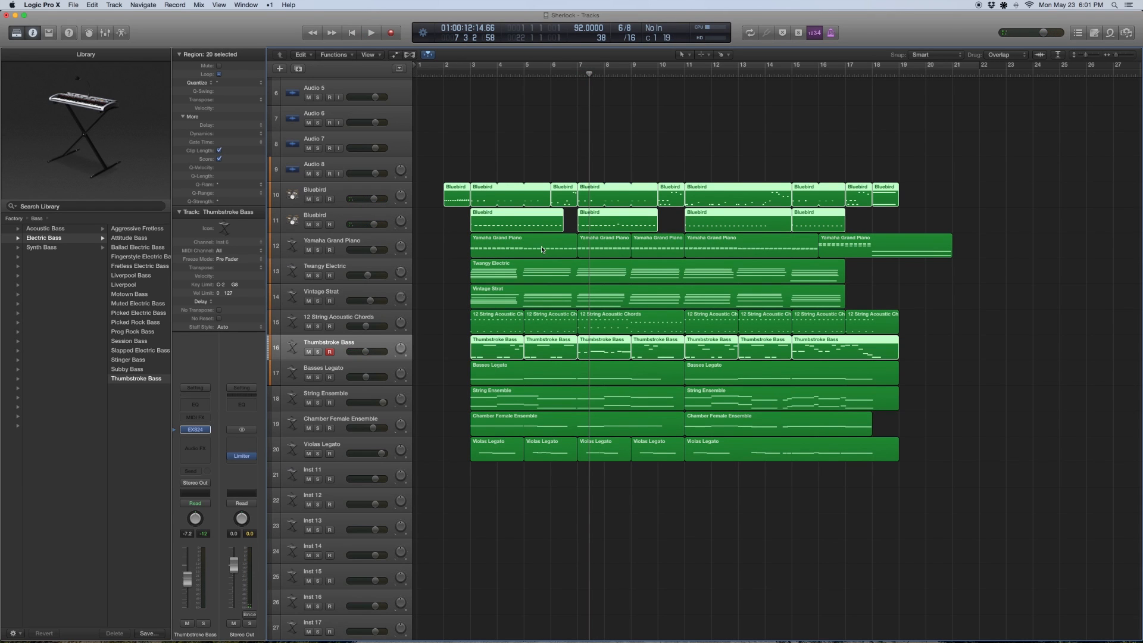
# Audition all regions from the Bluebird tracks down to Thumbstroke Bass together in solo from bar 2
pyautogui.moveTo(938, 345); pyautogui.dragTo(416, 125)
pyautogui.hotkey('ctrl', 's')
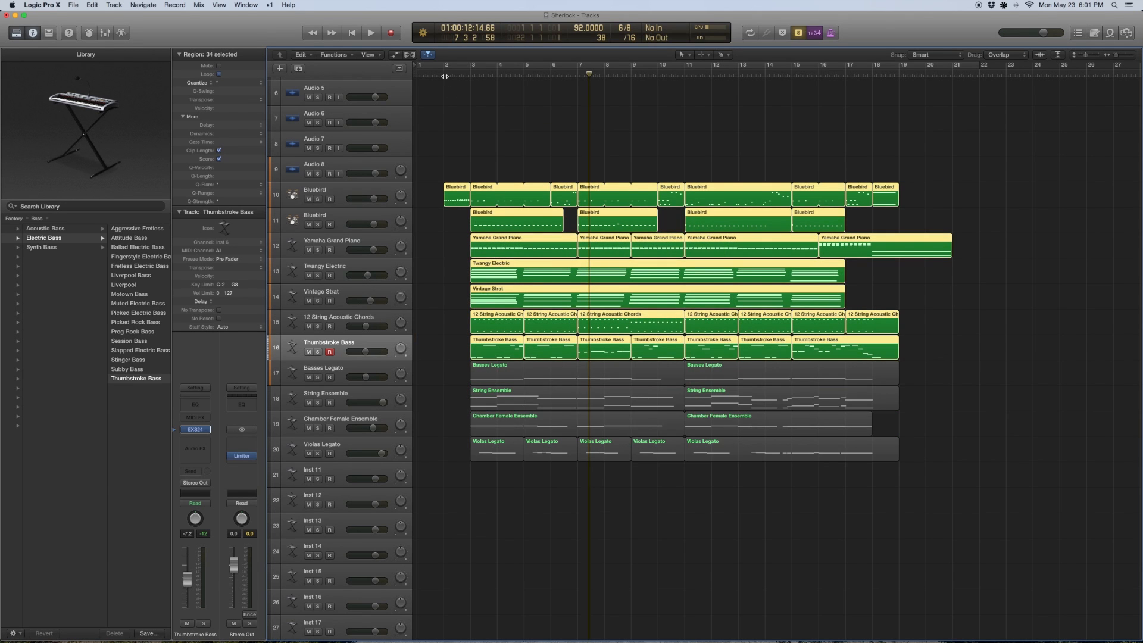
pyautogui.press('Return')
pyautogui.press('space')
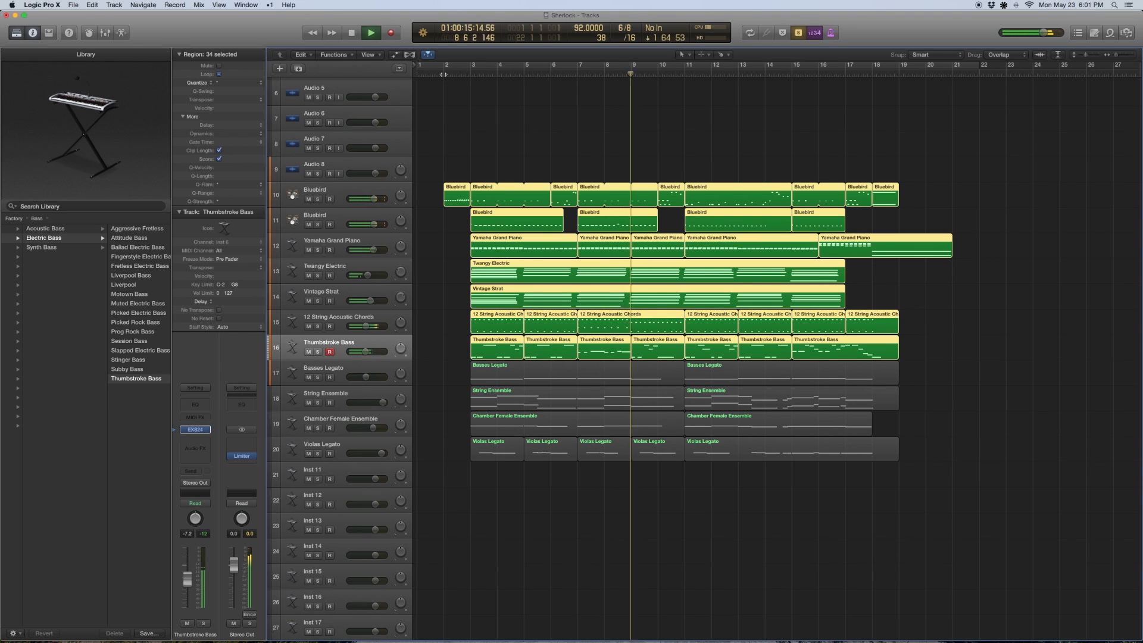
pyautogui.press('space')
pyautogui.hotkey('ctrl', 's')
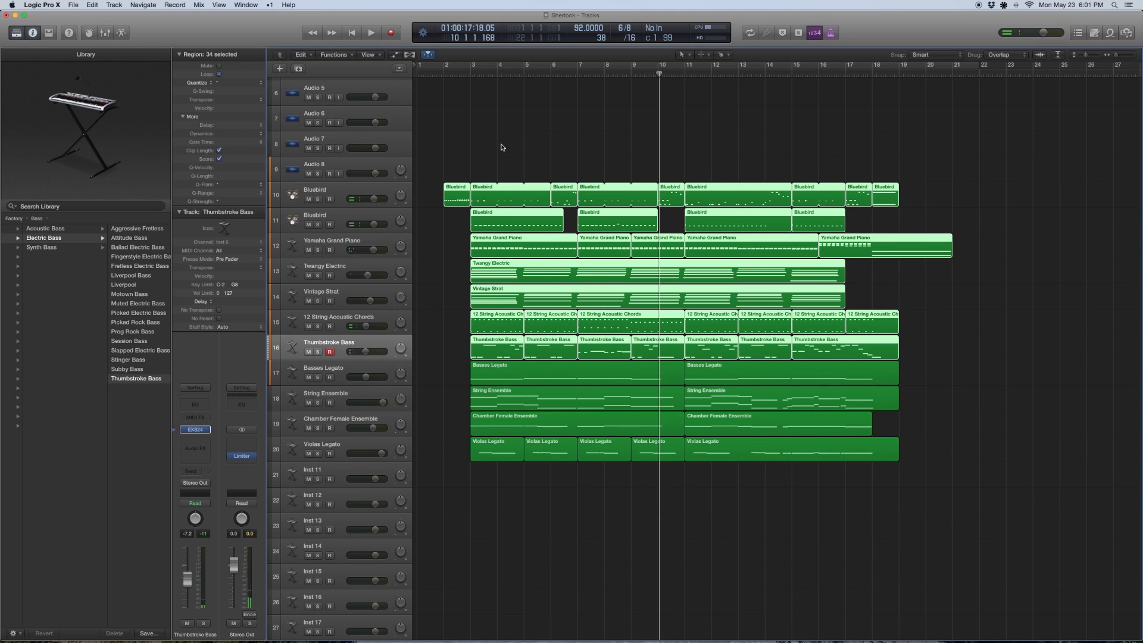
# Solo both regions of the Basses Legato track and move the playhead back to bar 3
pyautogui.click(349, 370)
pyautogui.moveTo(457, 373); pyautogui.dragTo(892, 381)
pyautogui.hotkey('ctrl', 's')
pyautogui.press(',')
pyautogui.press(',')
pyautogui.press(',')
pyautogui.press(',')
pyautogui.press(',')
pyautogui.press(',')
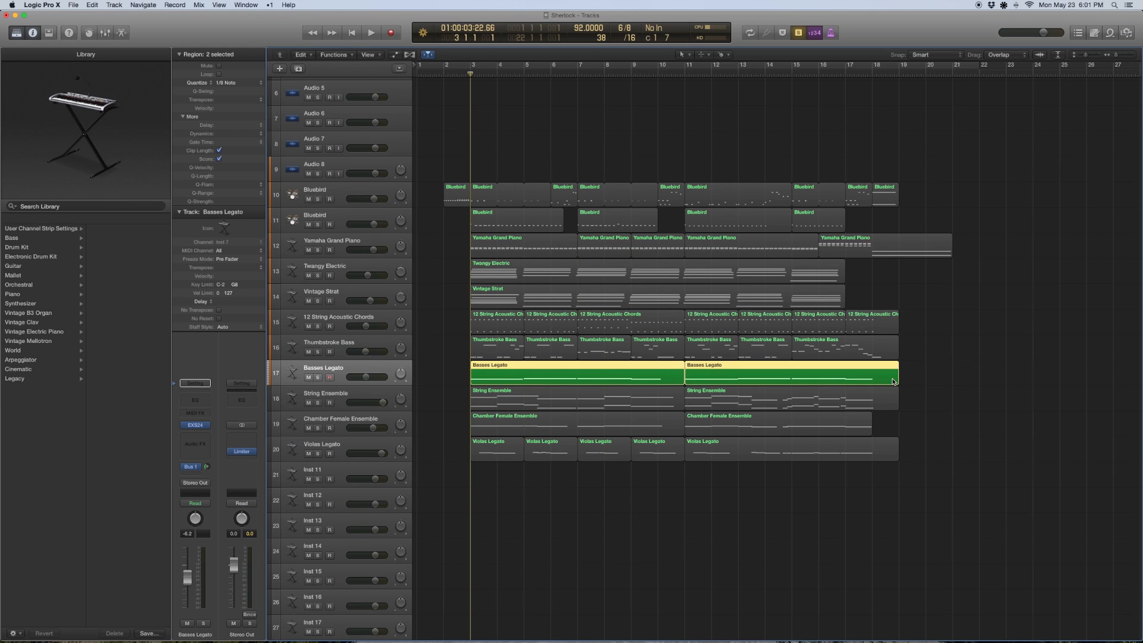
# Examine the Basses Legato patch of the EXS24 instrument in the Orchestral Strings library
pyautogui.click(176, 425)
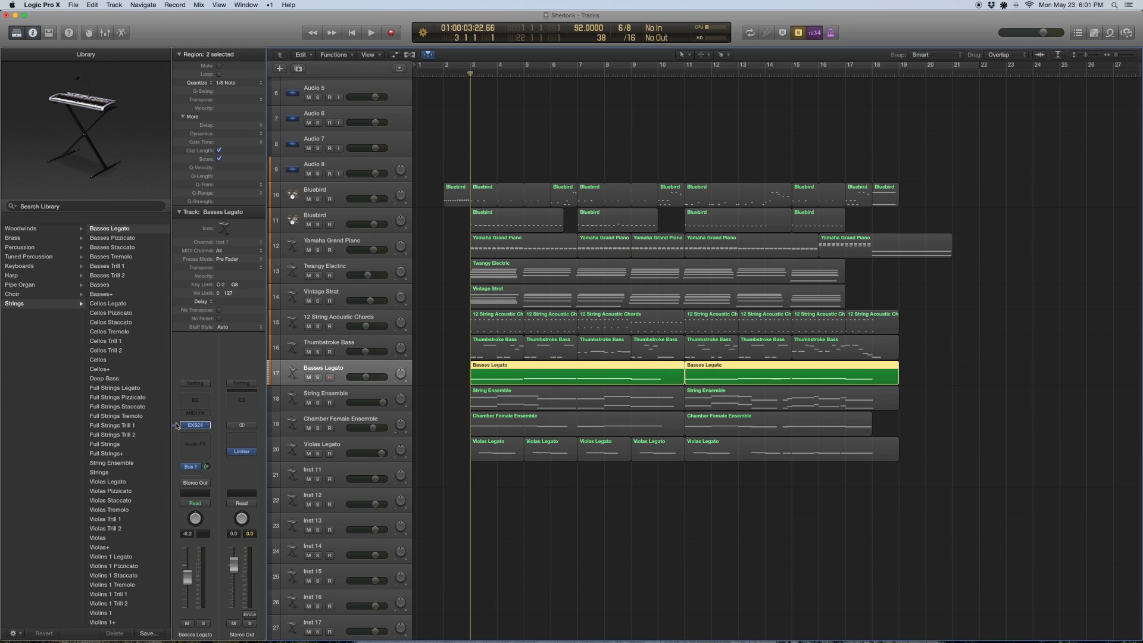
pyautogui.hscroll(-3, 70, 338)
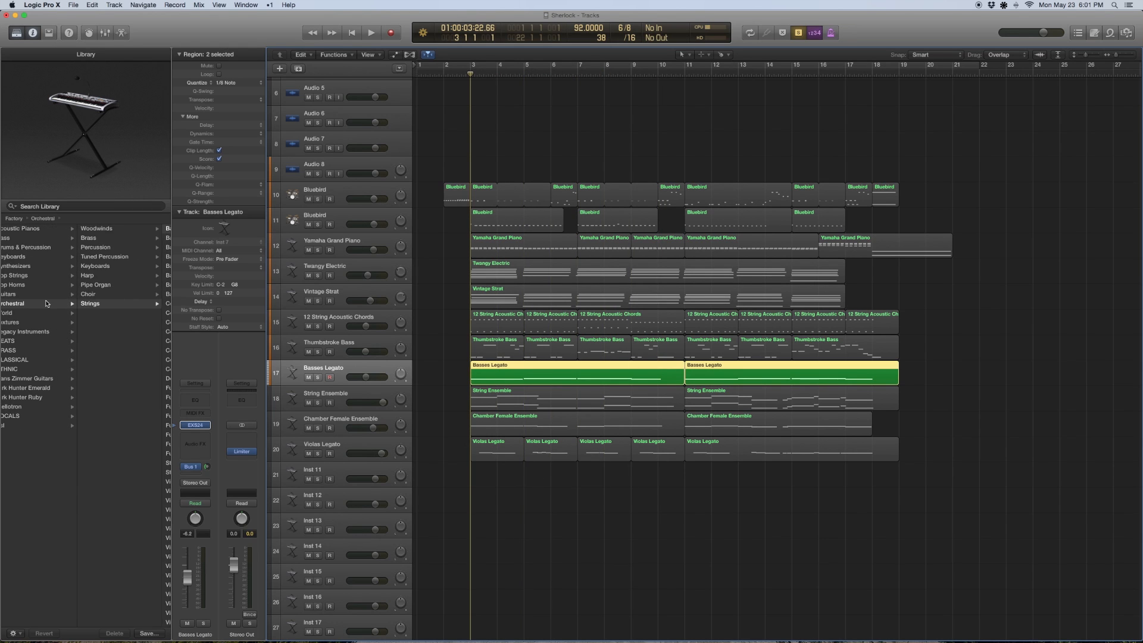
pyautogui.click(91, 304)
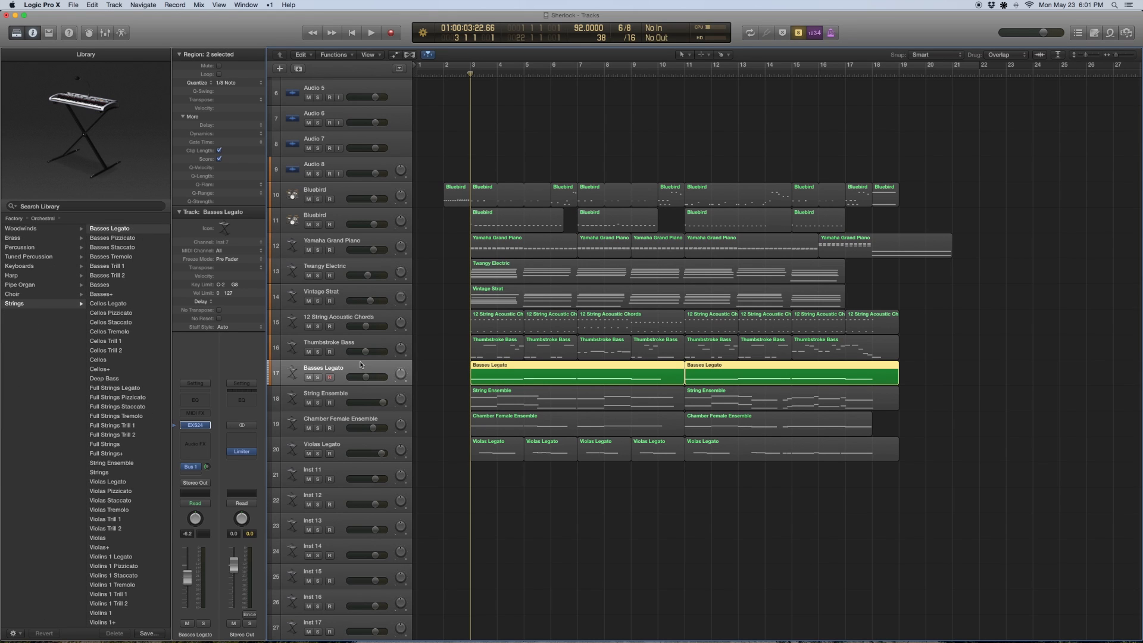
# Add the Thumbstroke Bass regions to the soloed Basses Legato regions and audition them together from bar 3
pyautogui.doubleClick(496, 370)
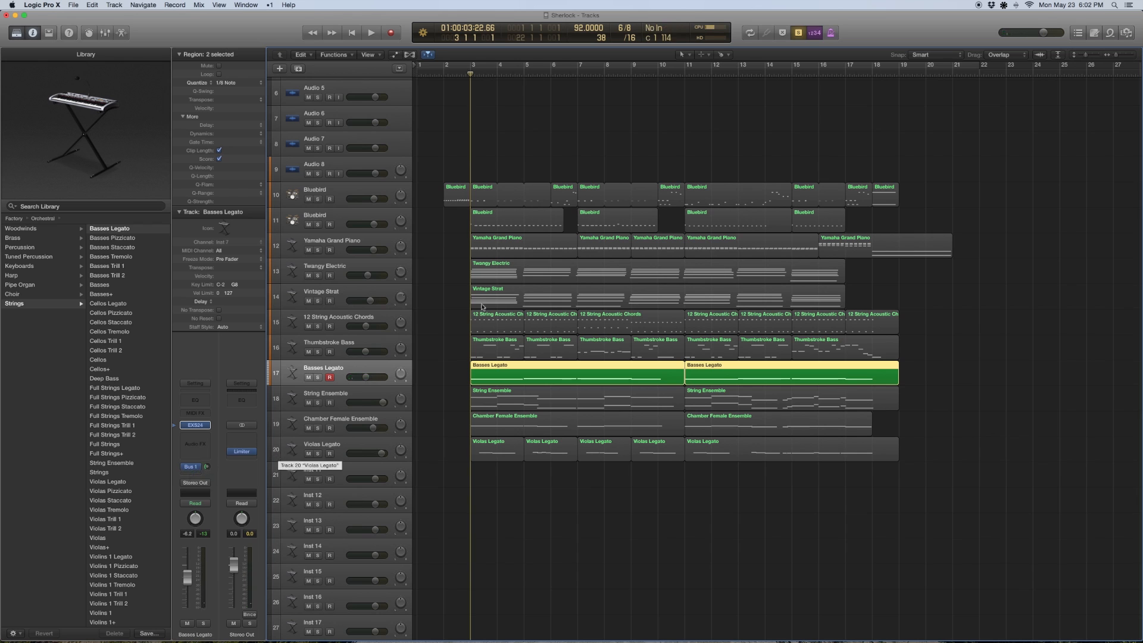
pyautogui.moveTo(455, 348); pyautogui.dragTo(929, 361)
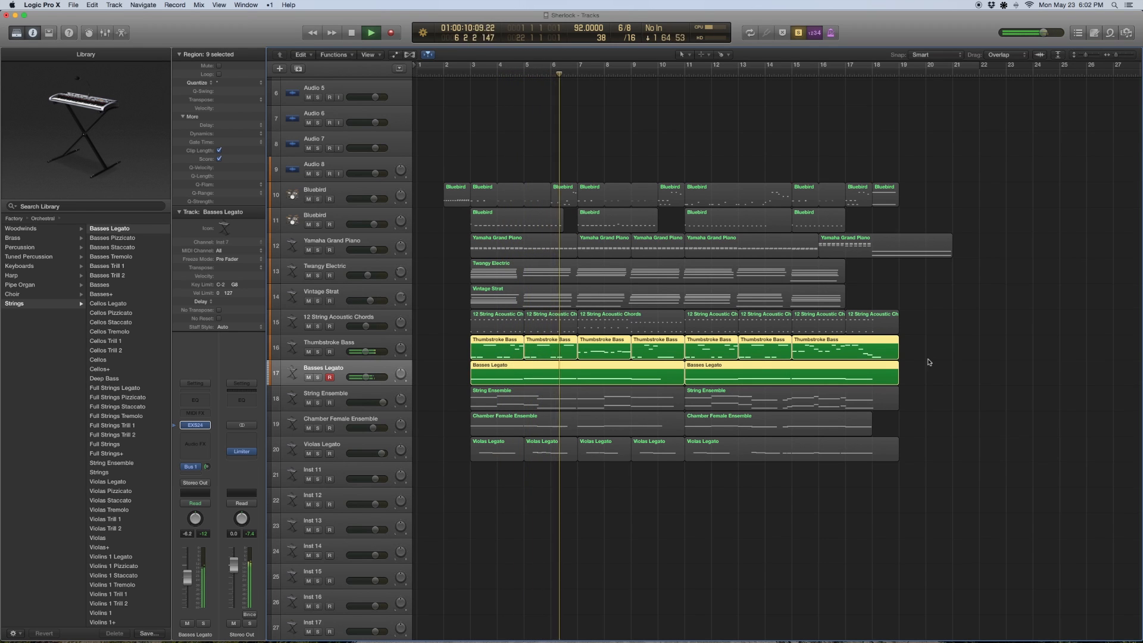
pyautogui.press('space')
pyautogui.hotkey('ctrl', 's')
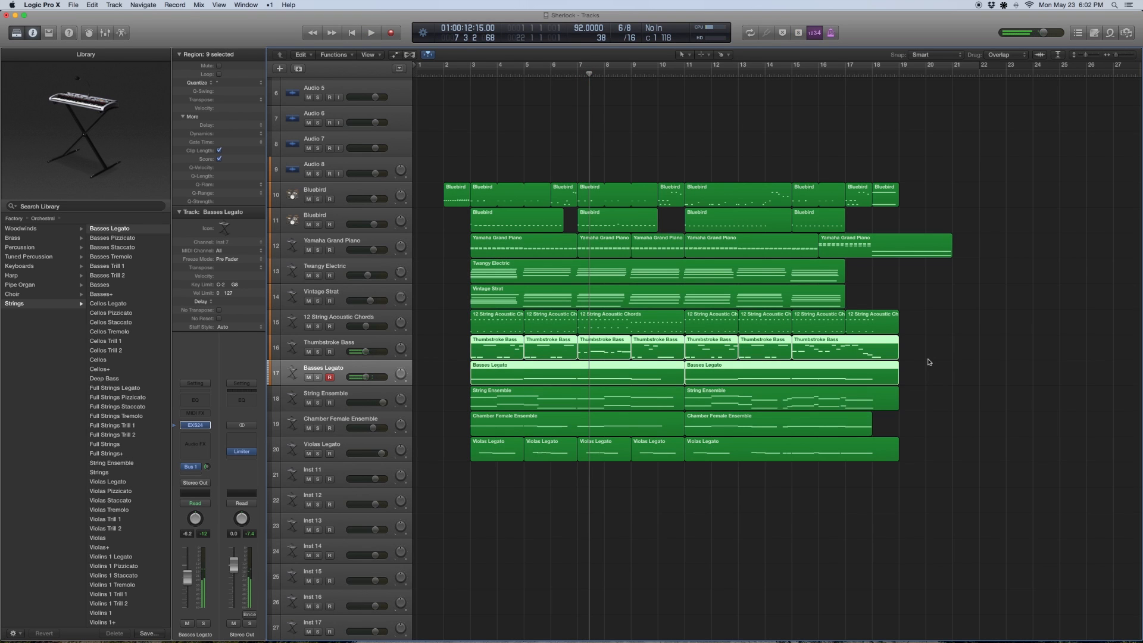
# Examine the String Ensemble track's EXS24 patch in the Strings library and its first region's notes in the Piano Roll
pyautogui.click(323, 394)
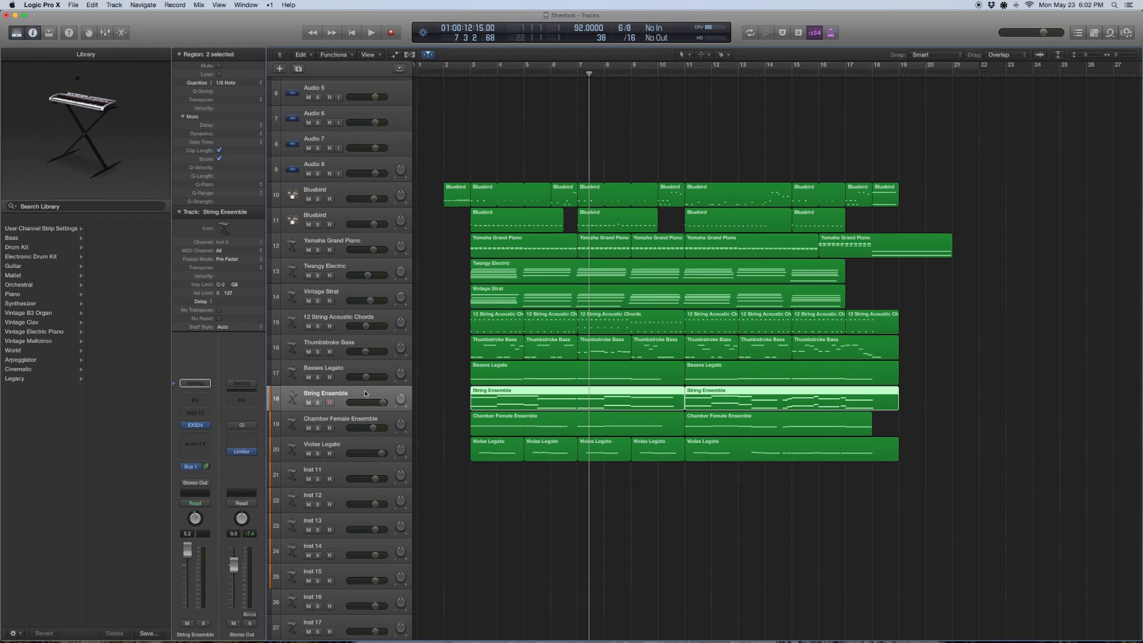
pyautogui.click(176, 426)
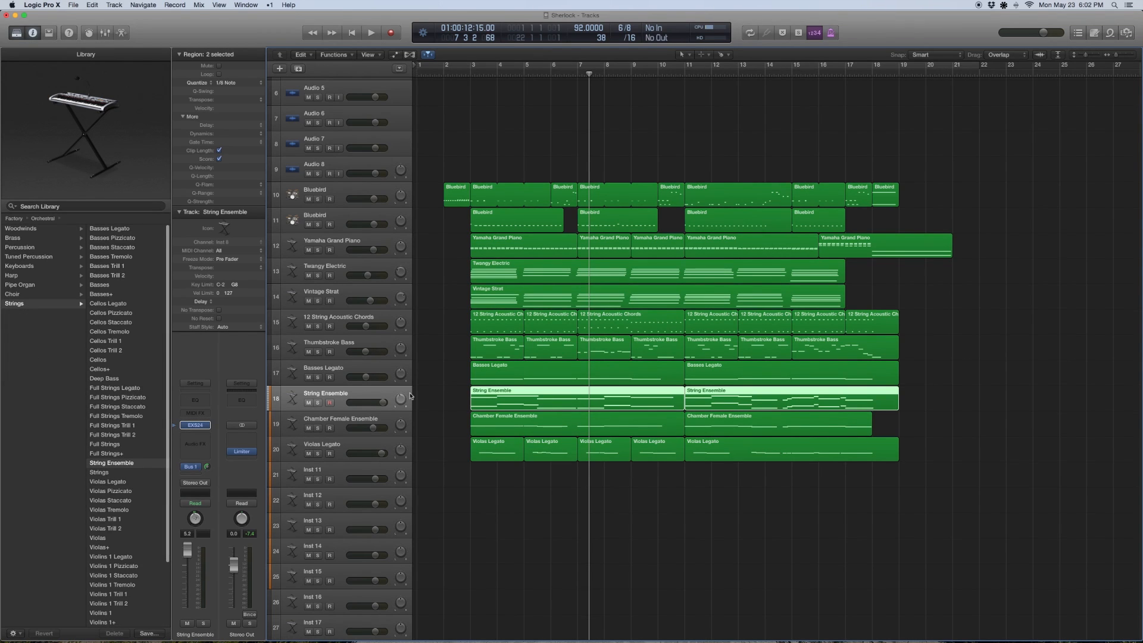
pyautogui.click(451, 395)
pyautogui.doubleClick(529, 399)
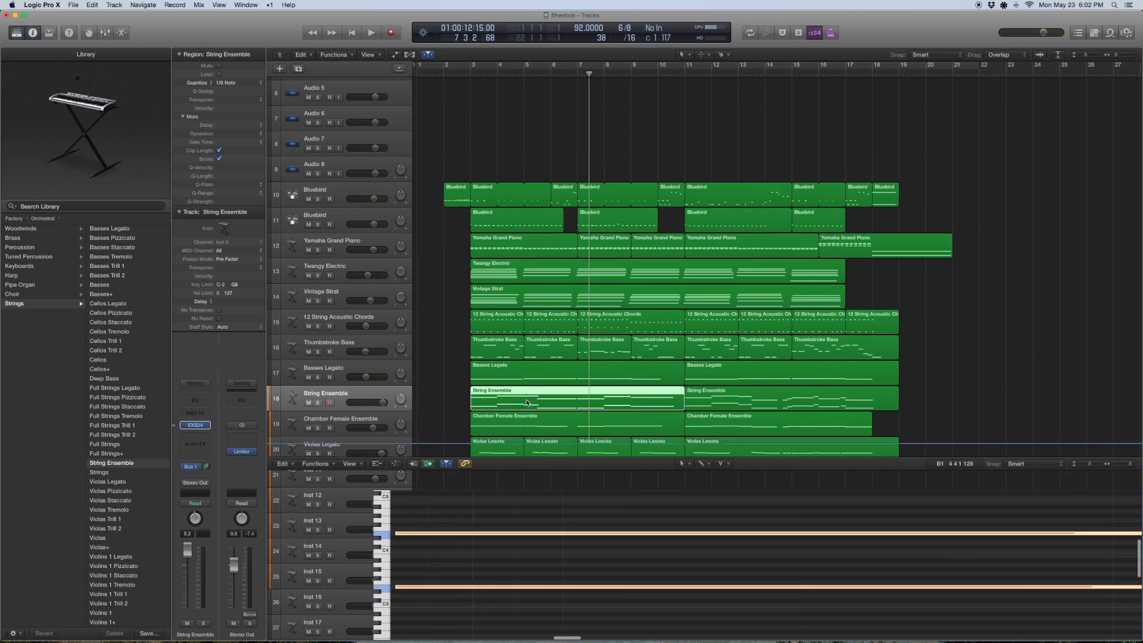
pyautogui.click(442, 587)
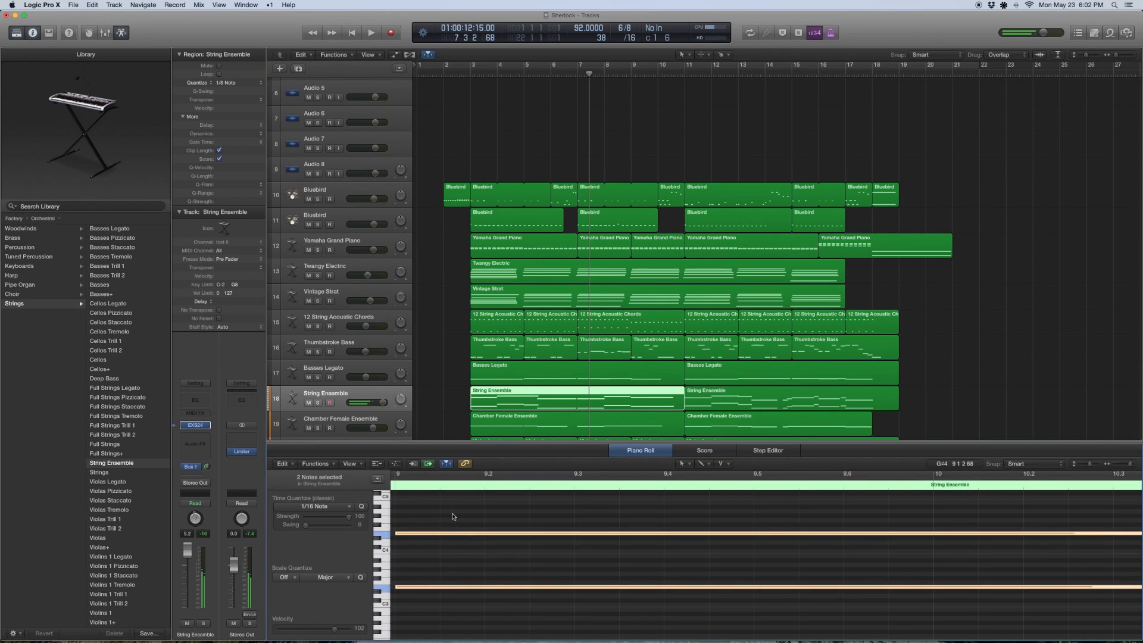
# Audition the first String Ensemble region in solo from bar 3 while following its notes, and close the Piano Roll
pyautogui.press(',')
pyautogui.press(',')
pyautogui.press(',')
pyautogui.press(',')
pyautogui.press(',')
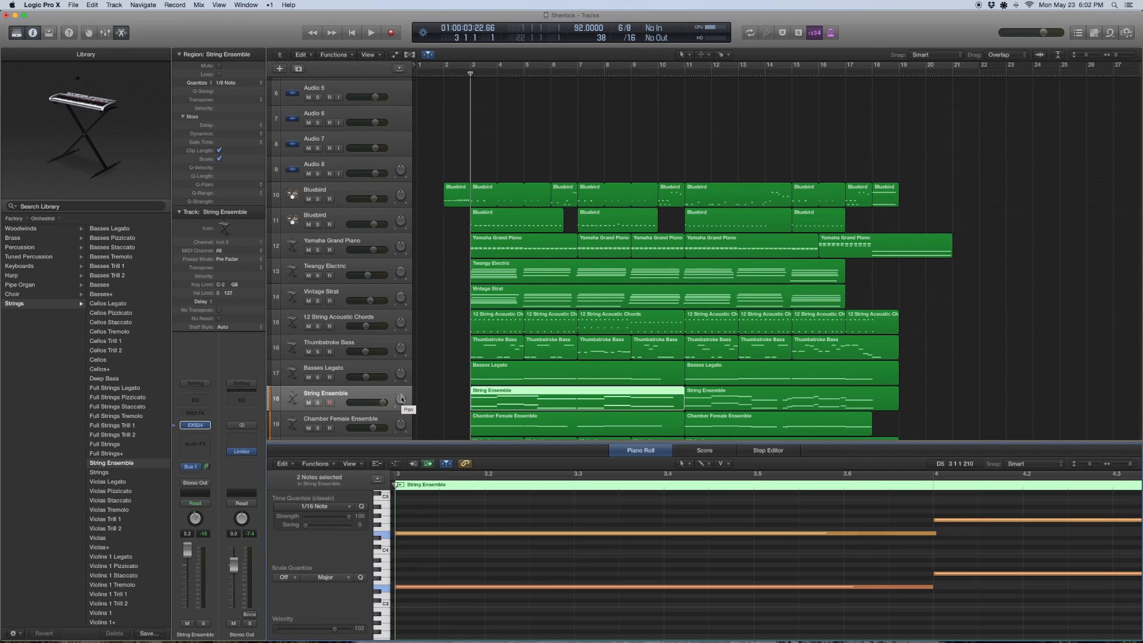
pyautogui.hotkey('ctrl', 's')
pyautogui.press('space')
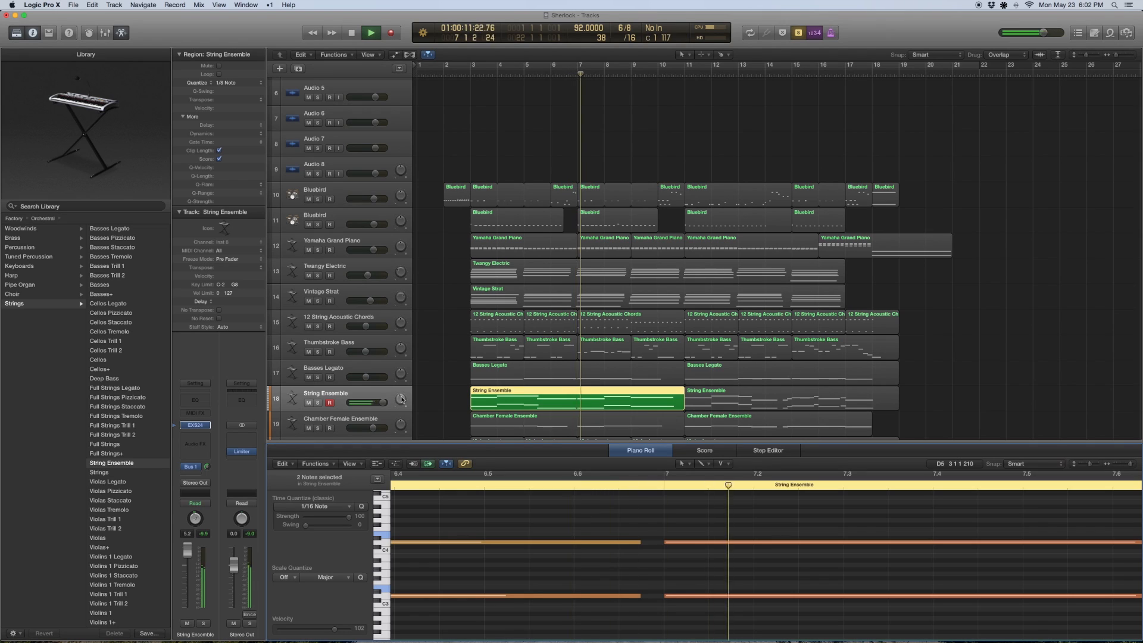
pyautogui.press('space')
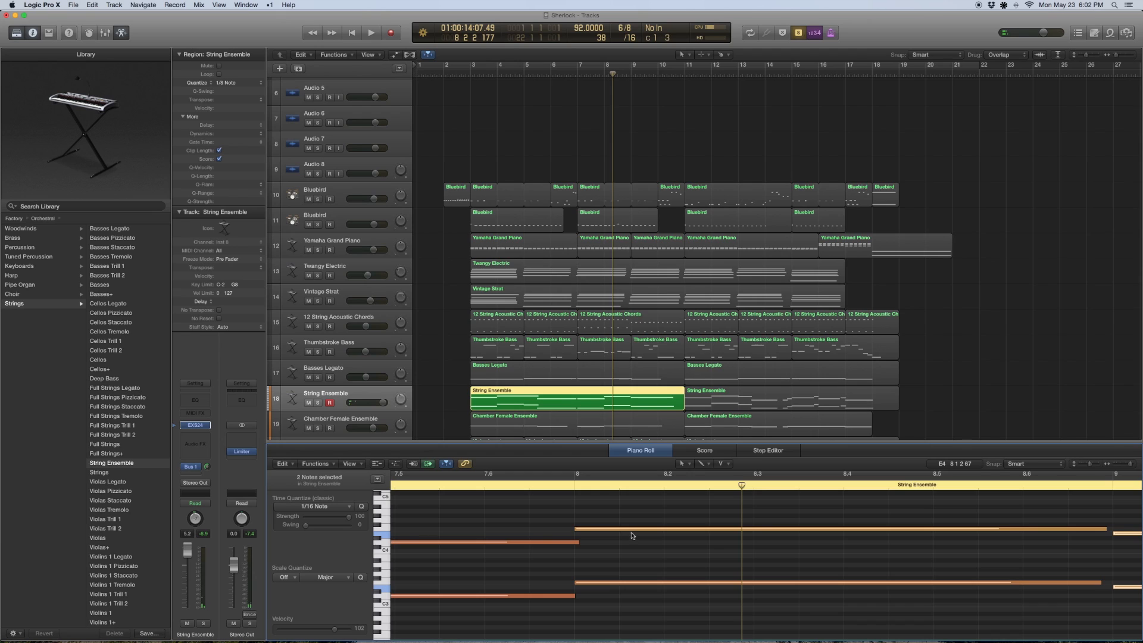
pyautogui.hotkey('ctrl', 's')
pyautogui.press('e')
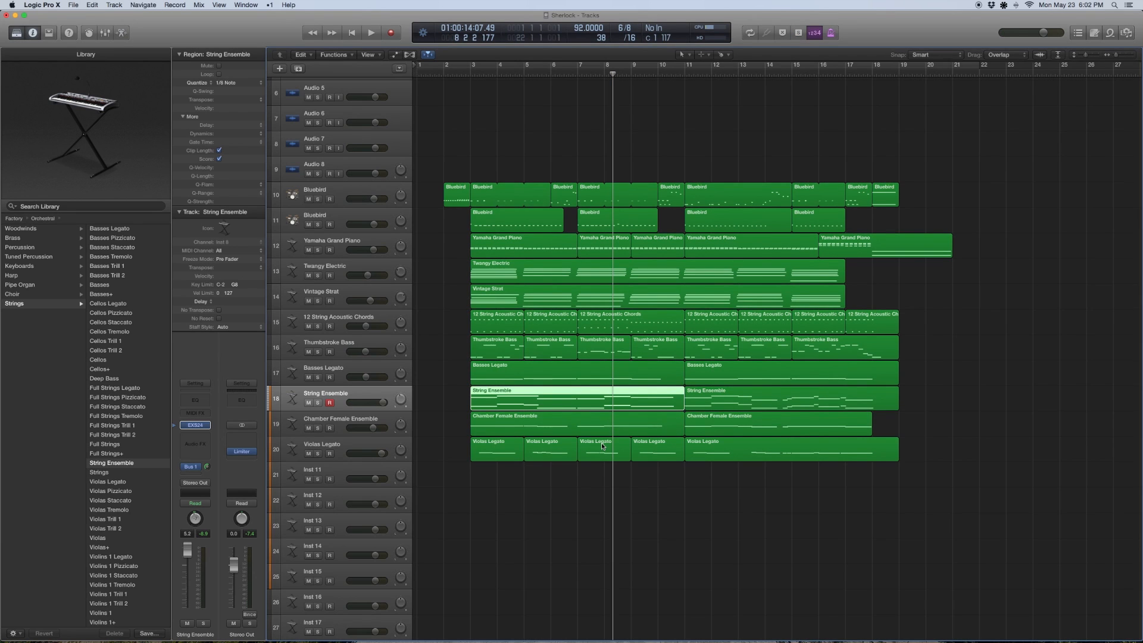
# Examine the Chamber Female Ensemble patch of the EXS24 instrument in the Orchestral Choir library
pyautogui.click(356, 417)
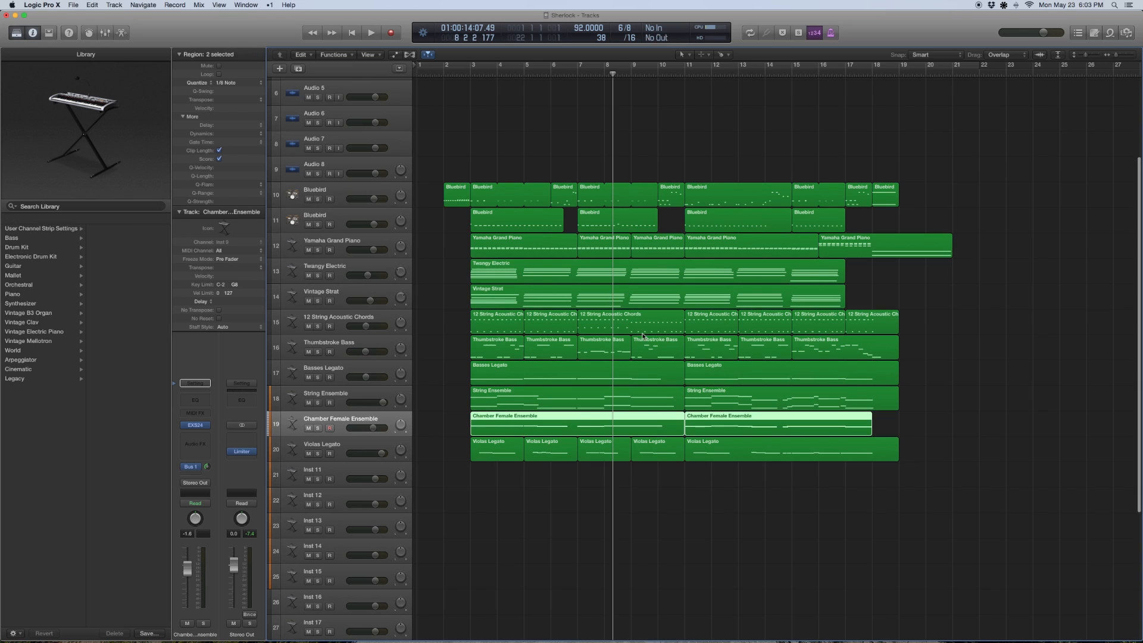
pyautogui.scroll(-1, 352, 440)
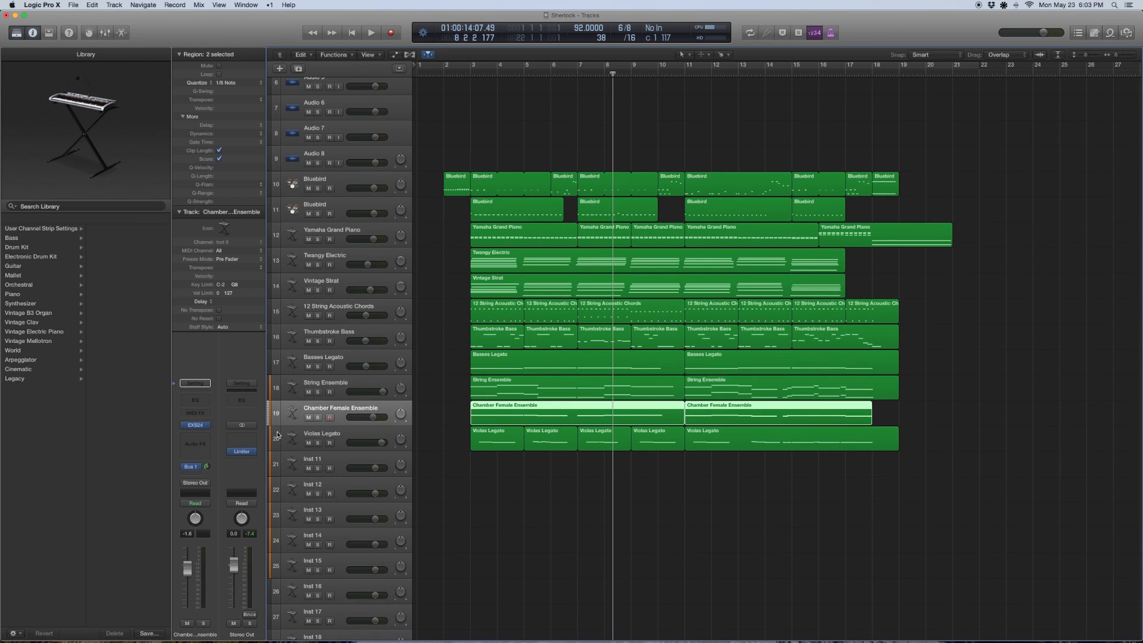
pyautogui.click(176, 426)
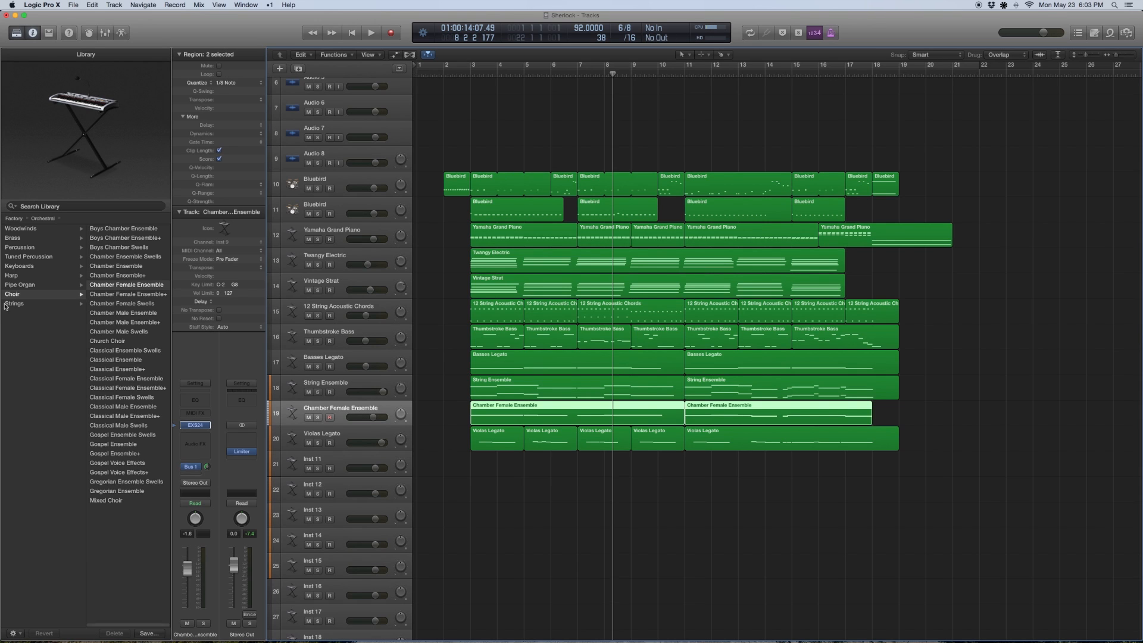
pyautogui.hscroll(-2, 4, 306)
pyautogui.click(113, 294)
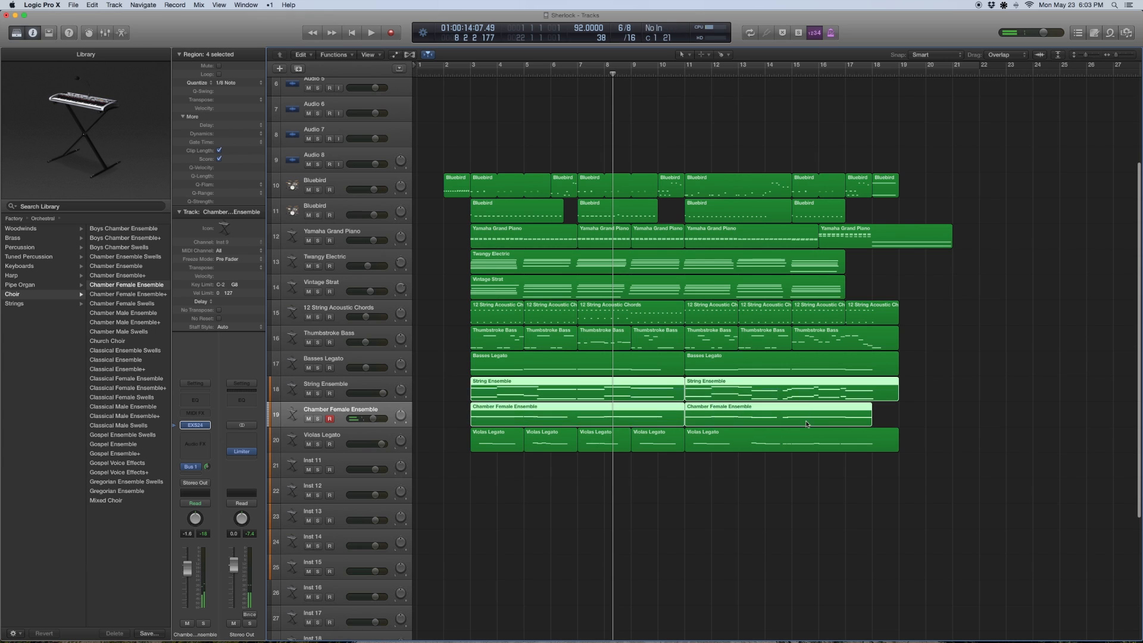
# Audition the String Ensemble and Chamber Female Ensemble regions together in solo from about bar 3
pyautogui.hotkey('ctrl', 's')
pyautogui.hotkey('shift', 'space')
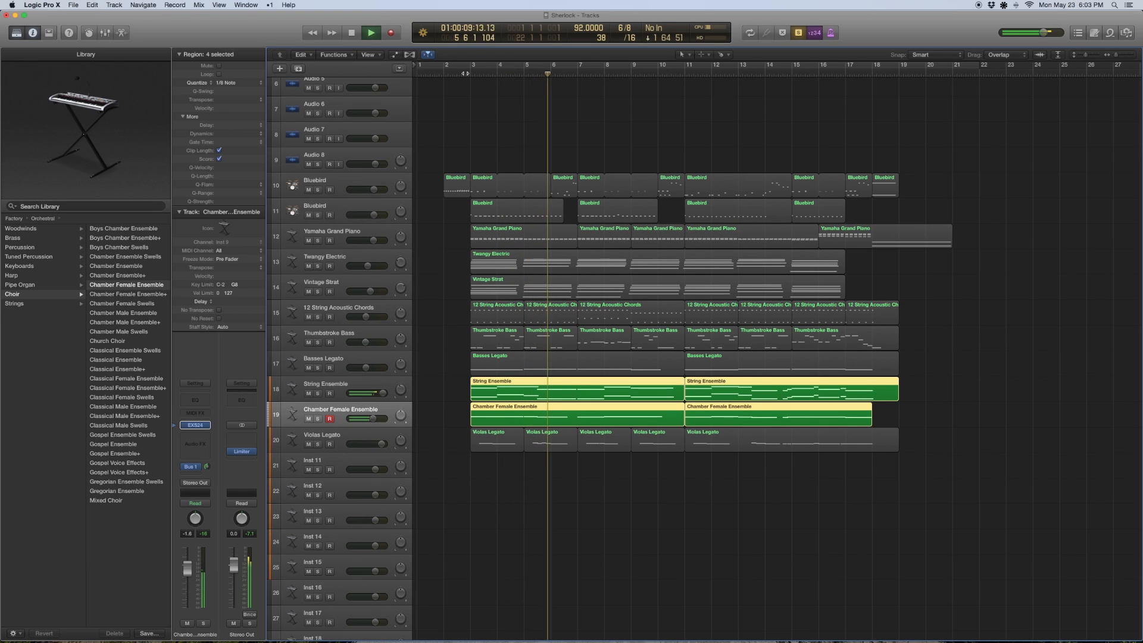
pyautogui.press('space')
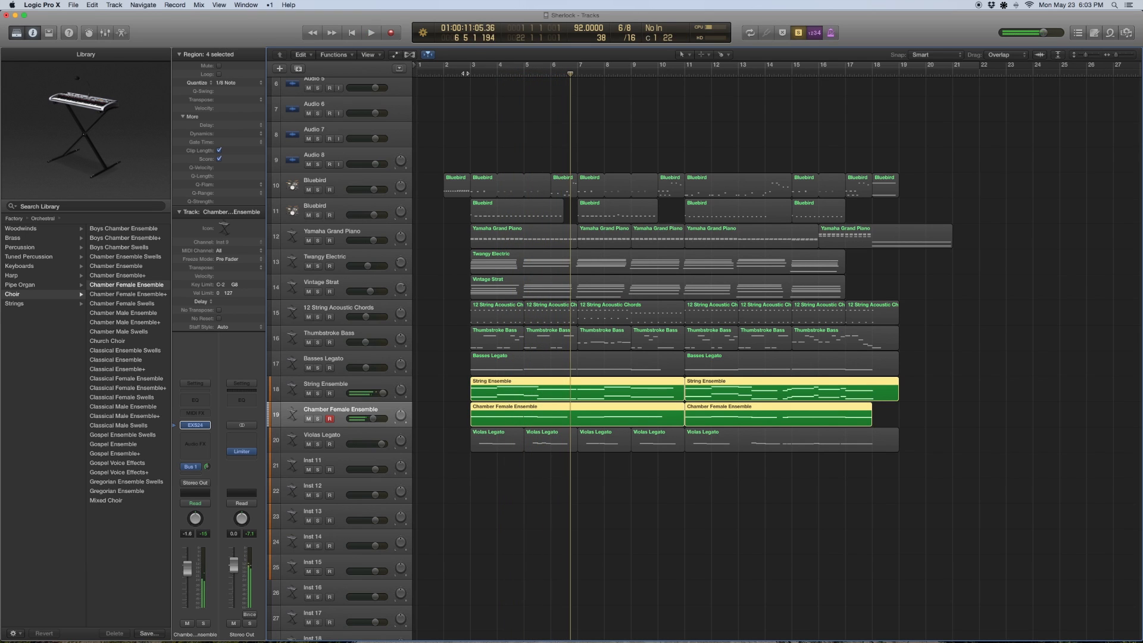
pyautogui.hotkey('ctrl', 's')
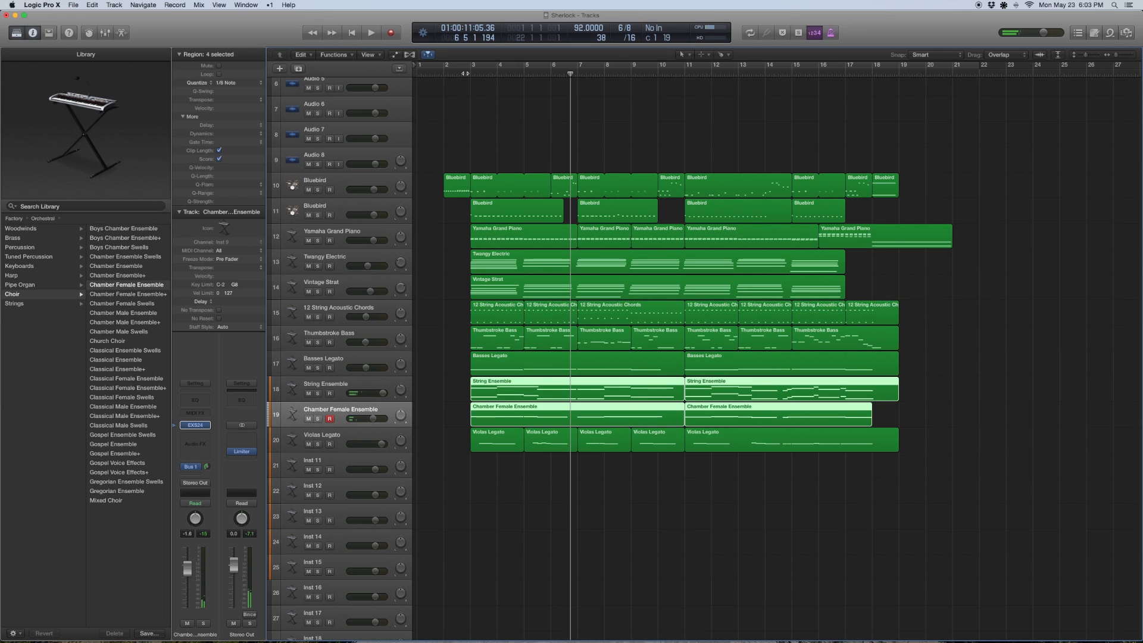
# Examine the Violas Legato track's EXS24 patch in the Strings library, with the playhead moved to bar 3
pyautogui.click(357, 433)
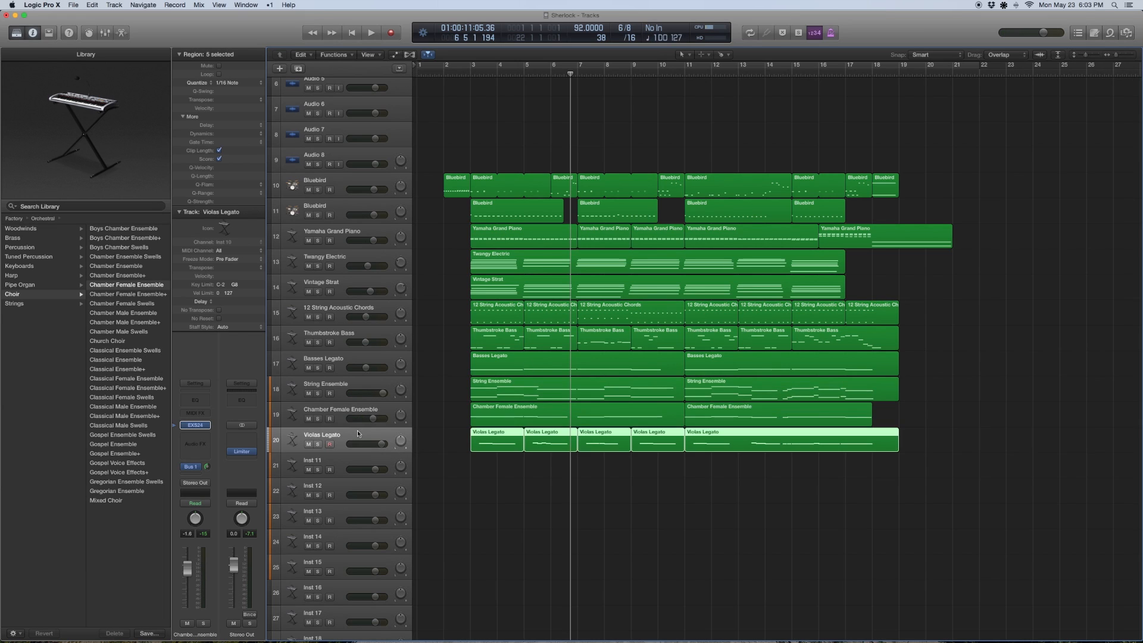
pyautogui.moveTo(883, 488); pyautogui.dragTo(494, 440)
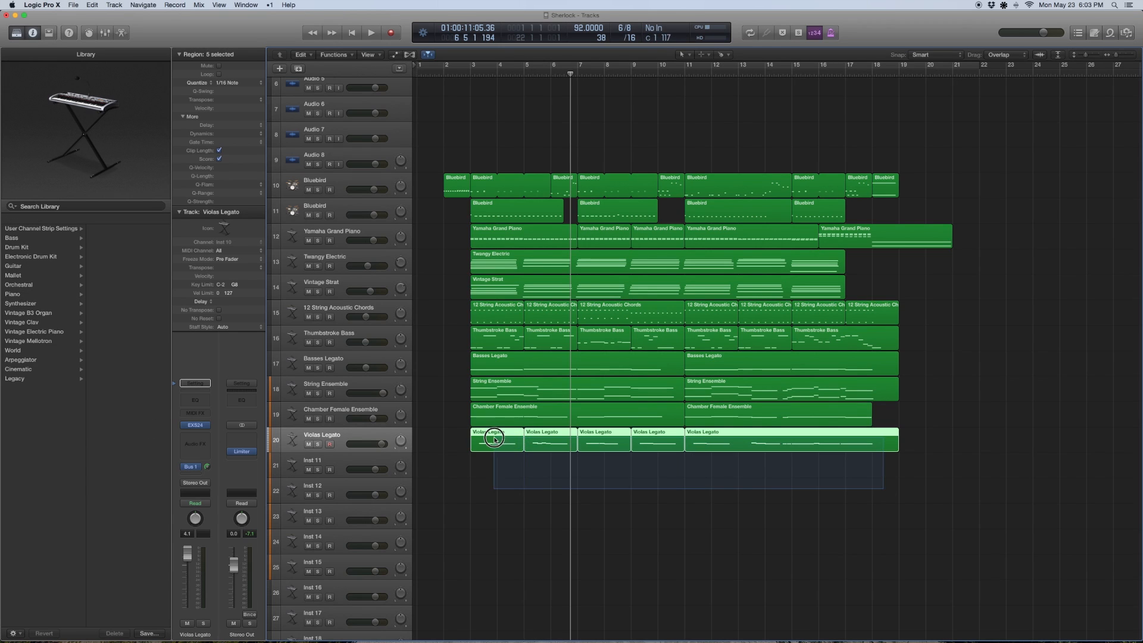
pyautogui.press(',')
pyautogui.press(',')
pyautogui.press(',')
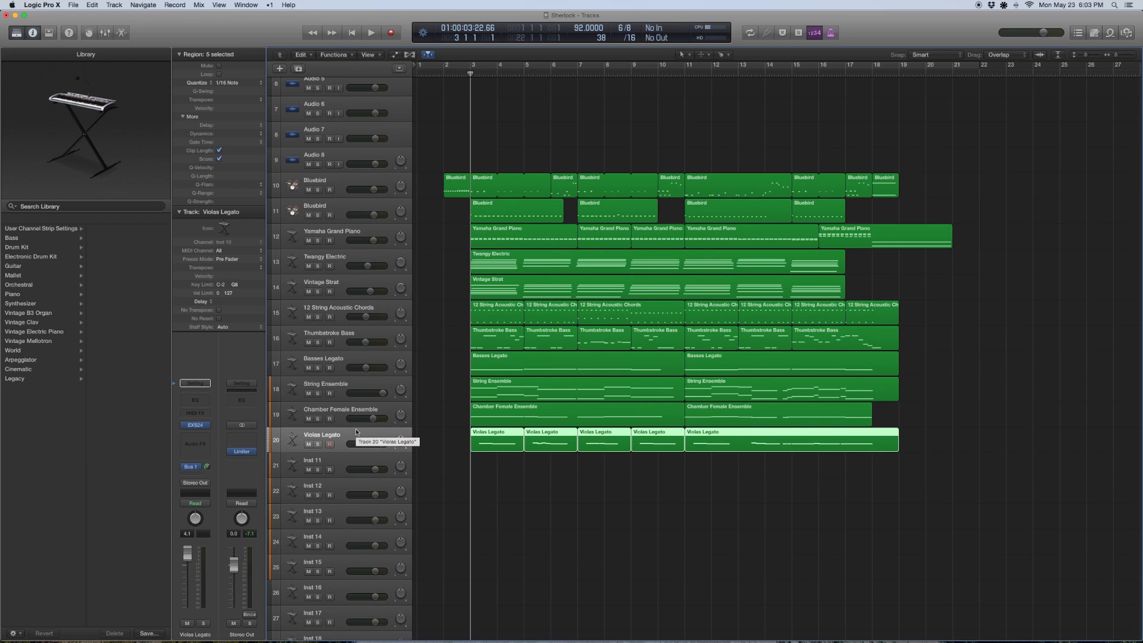
pyautogui.click(176, 429)
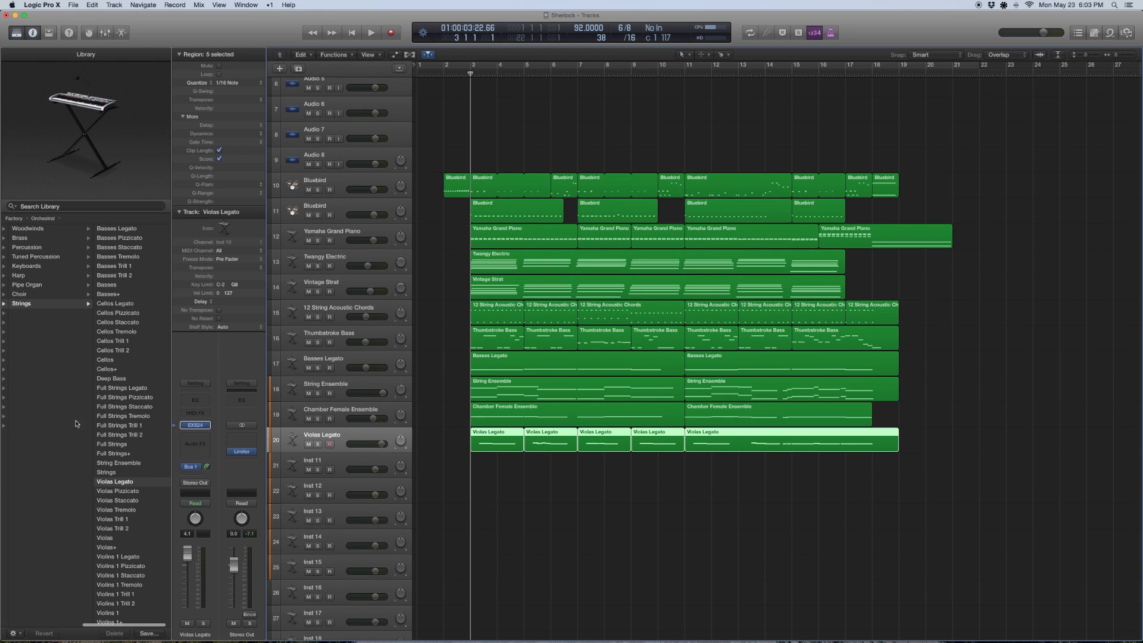
pyautogui.hscroll(-3, 58, 346)
pyautogui.hscroll(3, 36, 358)
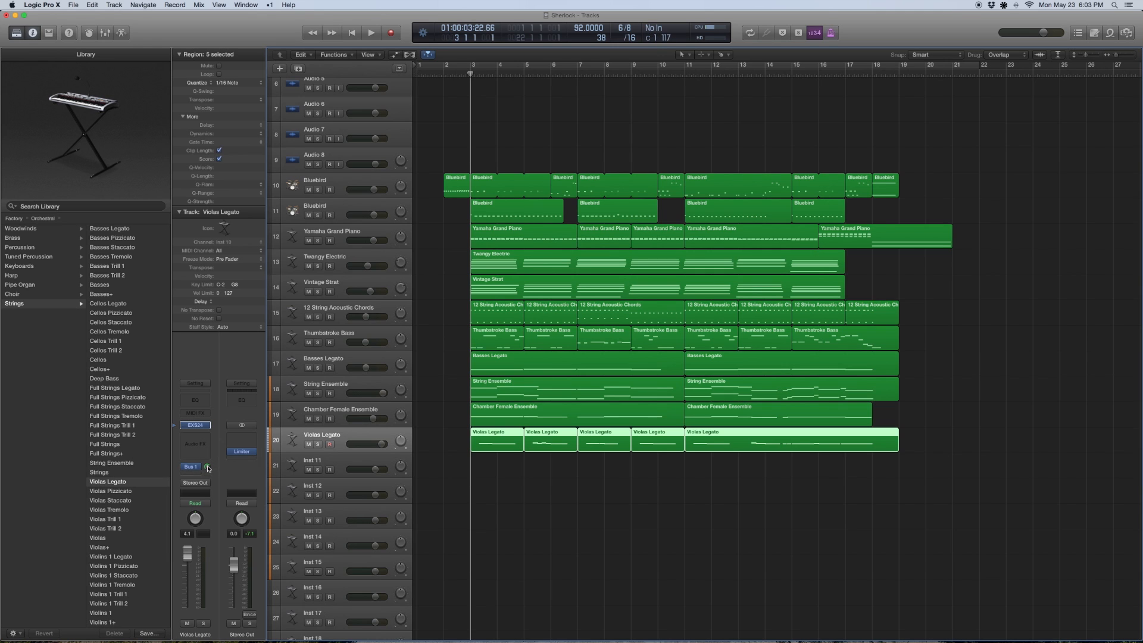
# Audition all the Violas Legato regions in solo from bar 3
pyautogui.moveTo(899, 479); pyautogui.dragTo(492, 441)
pyautogui.hotkey('ctrl', 's')
pyautogui.press('space')
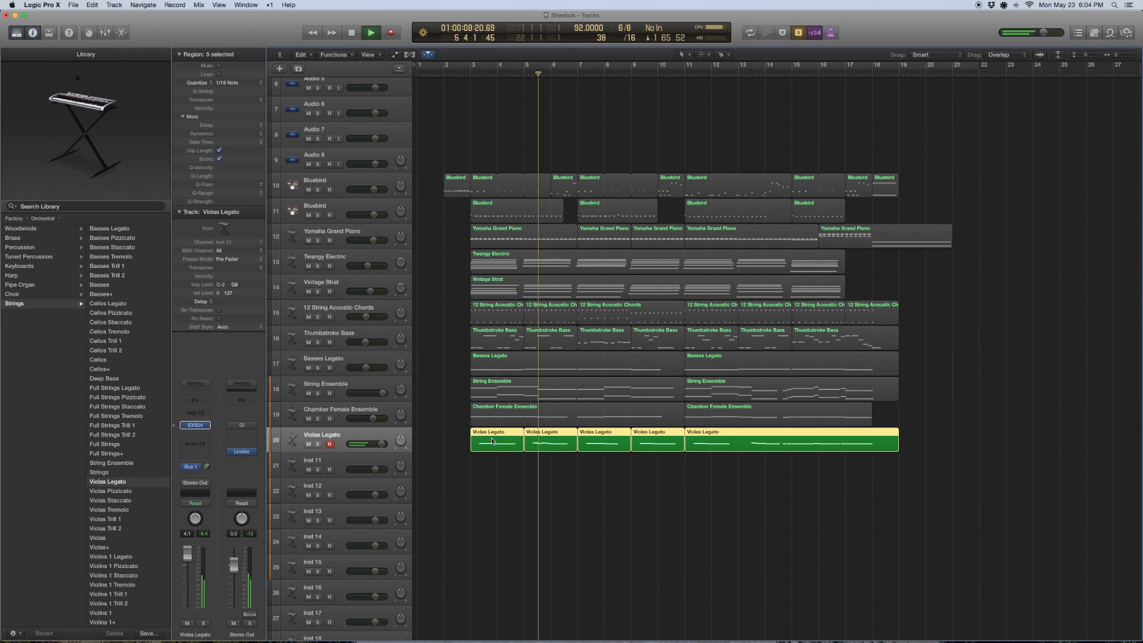
pyautogui.press('space')
# Audition the last String Ensemble, Chamber Female Ensemble and Violas Legato regions together from bar 11, and turn solo off
pyautogui.moveTo(894, 499); pyautogui.dragTo(782, 395)
pyautogui.click(685, 72)
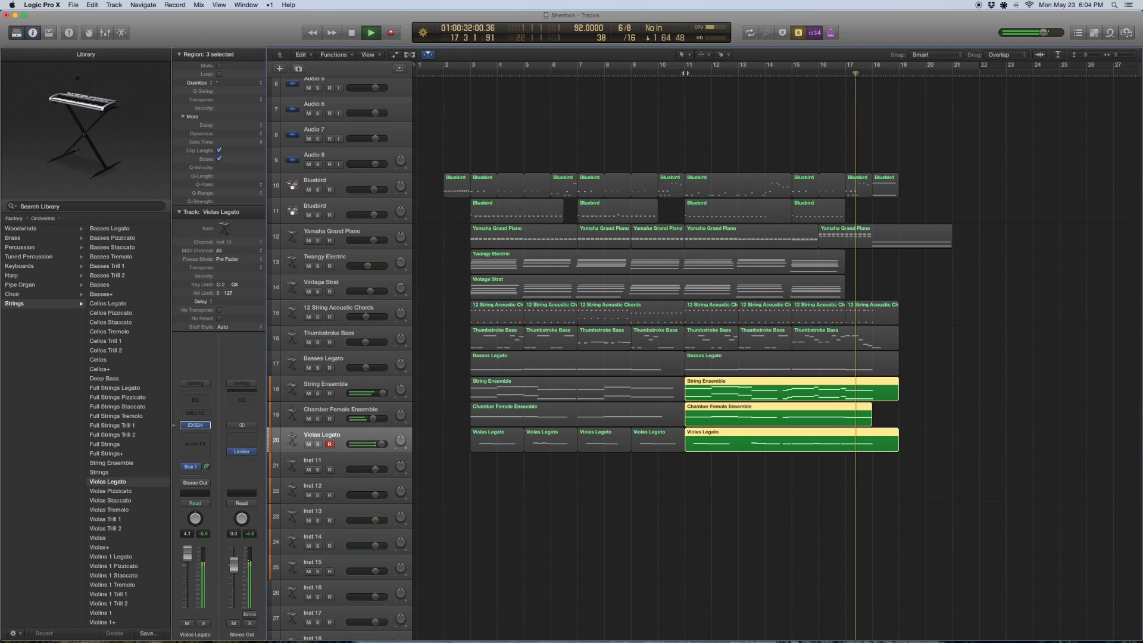
pyautogui.press('space')
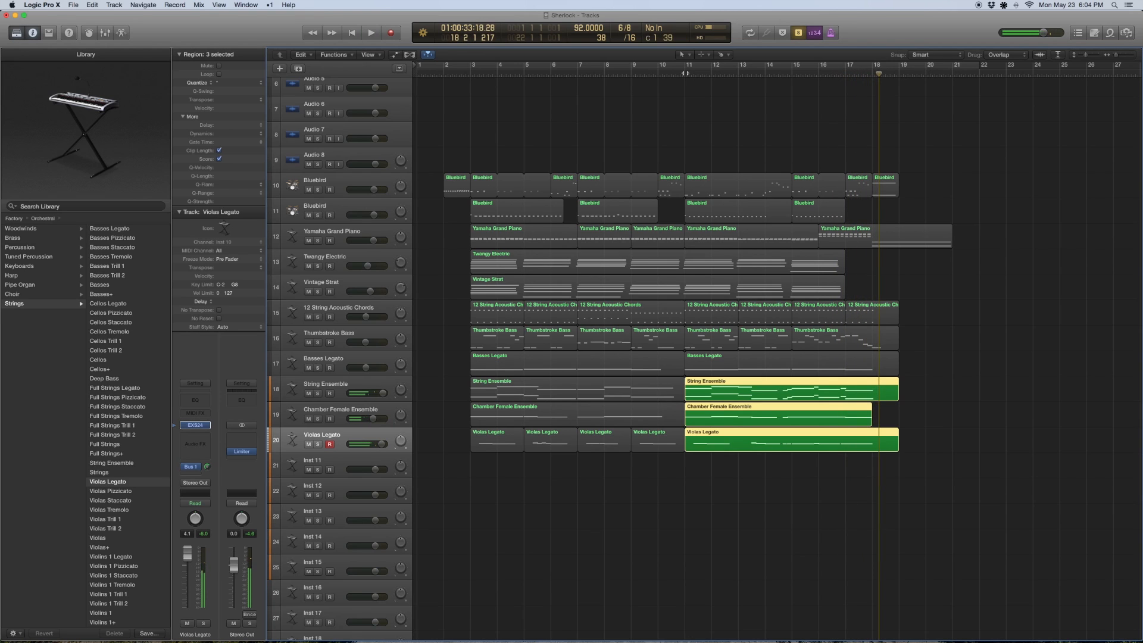
pyautogui.hotkey('ctrl', 's')
# Audition the last Yamaha Grand Piano region in solo from bar 17, and turn solo off
pyautogui.click(850, 241)
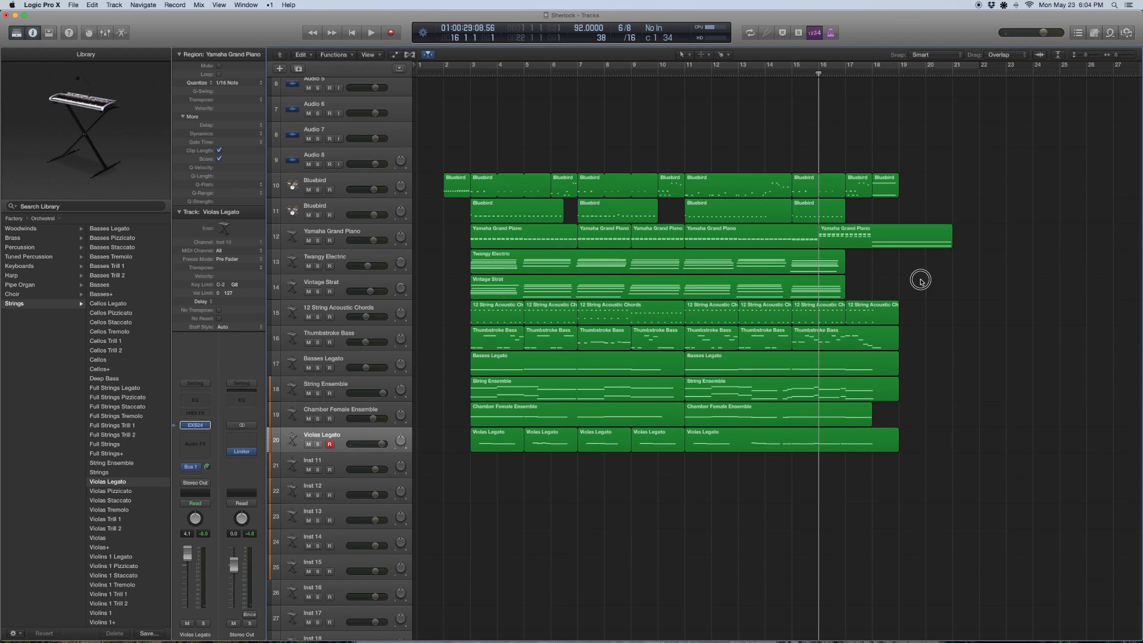
pyautogui.hotkey('ctrl', 's')
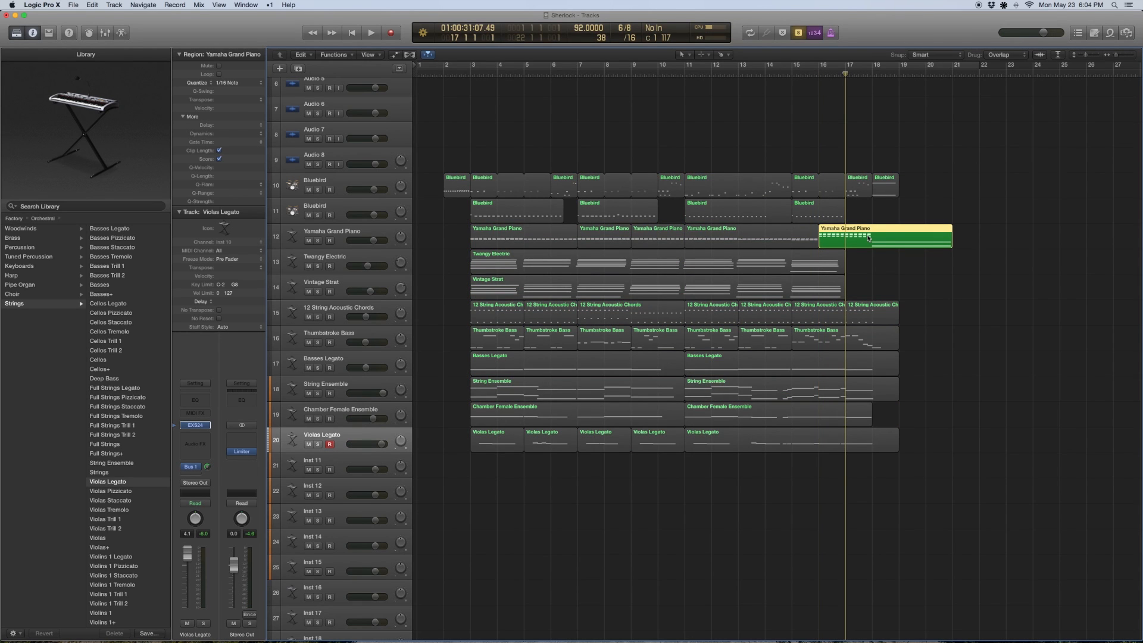
pyautogui.press('space')
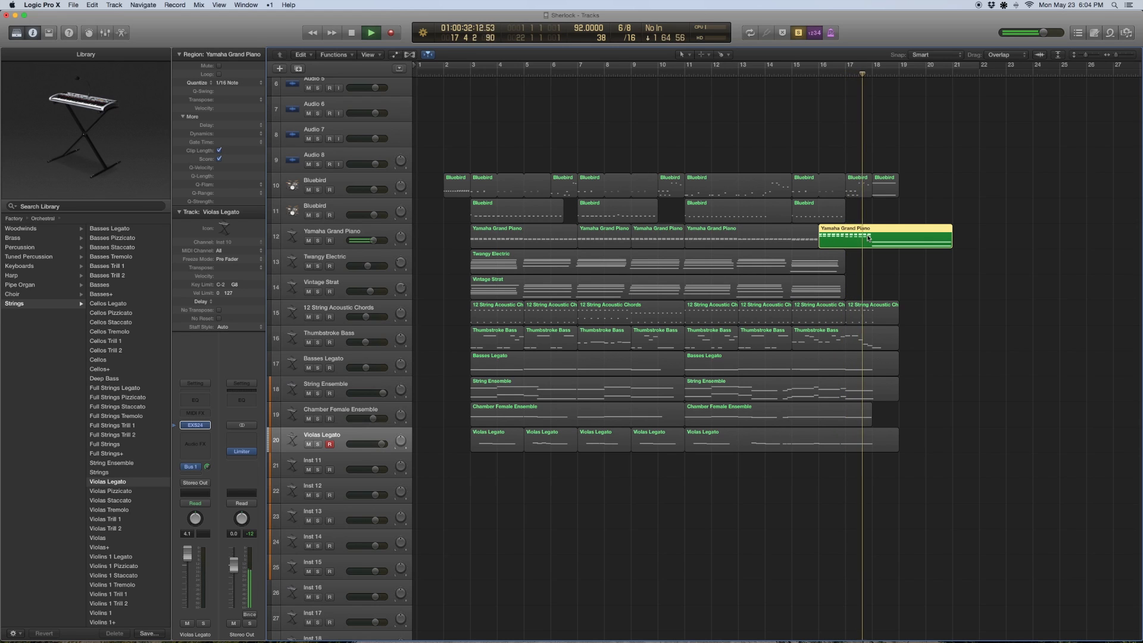
pyautogui.press('space')
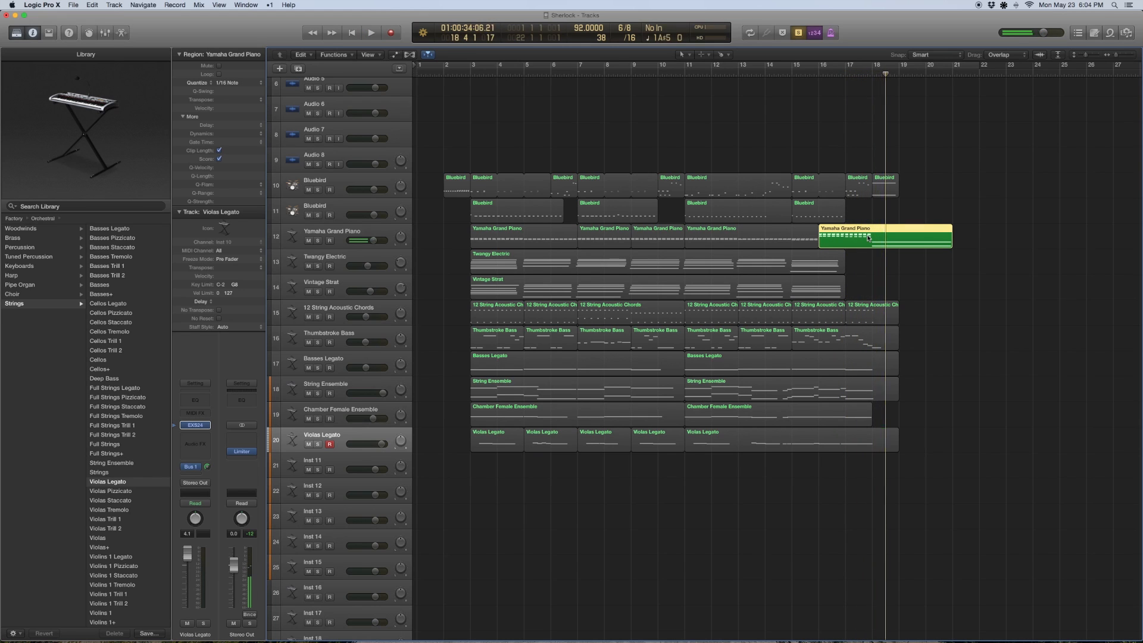
pyautogui.hotkey('ctrl', 's')
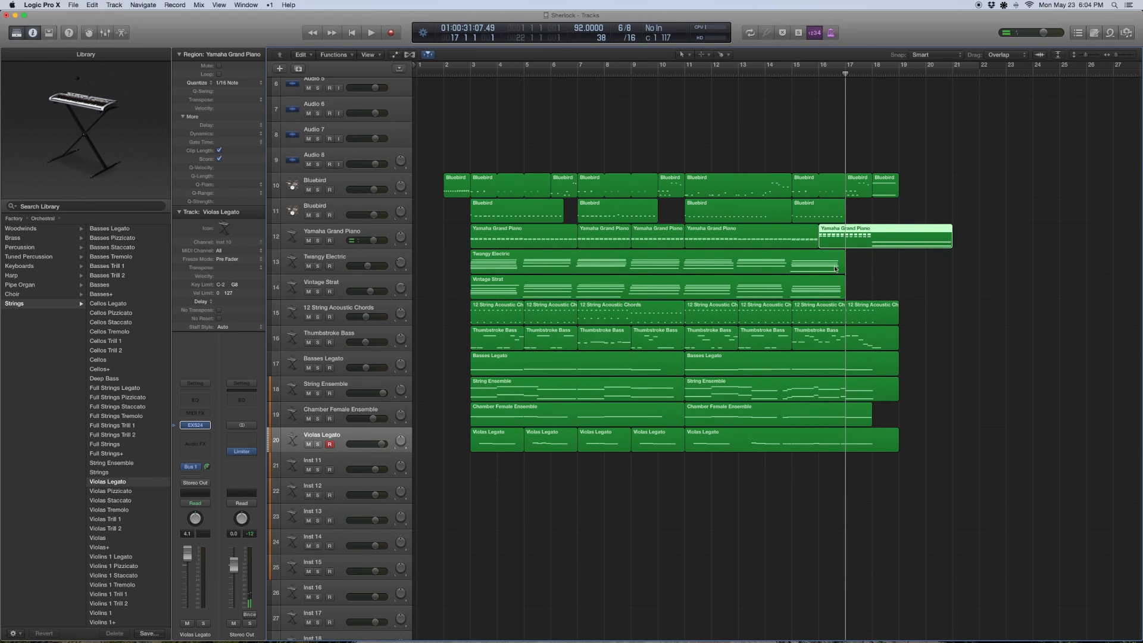
# Highlight the closing regions from 12 String Acoustic Chords down to Violas Legato around bar 18, and clear the selection
pyautogui.moveTo(880, 284); pyautogui.dragTo(866, 477)
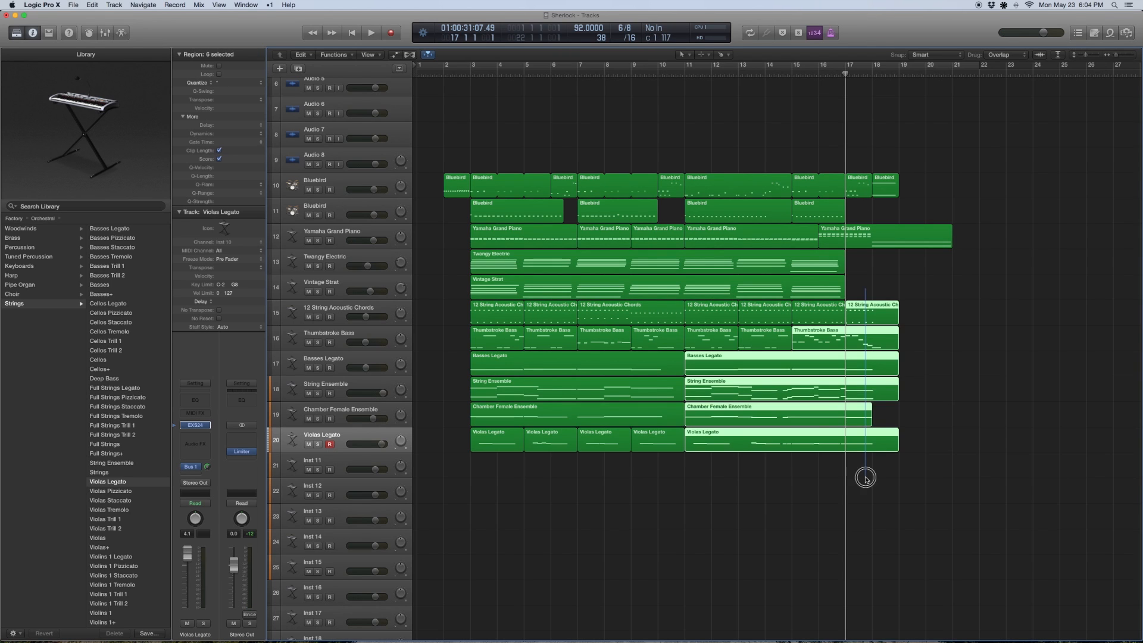
pyautogui.moveTo(981, 472); pyautogui.dragTo(871, 289)
pyautogui.click(950, 507)
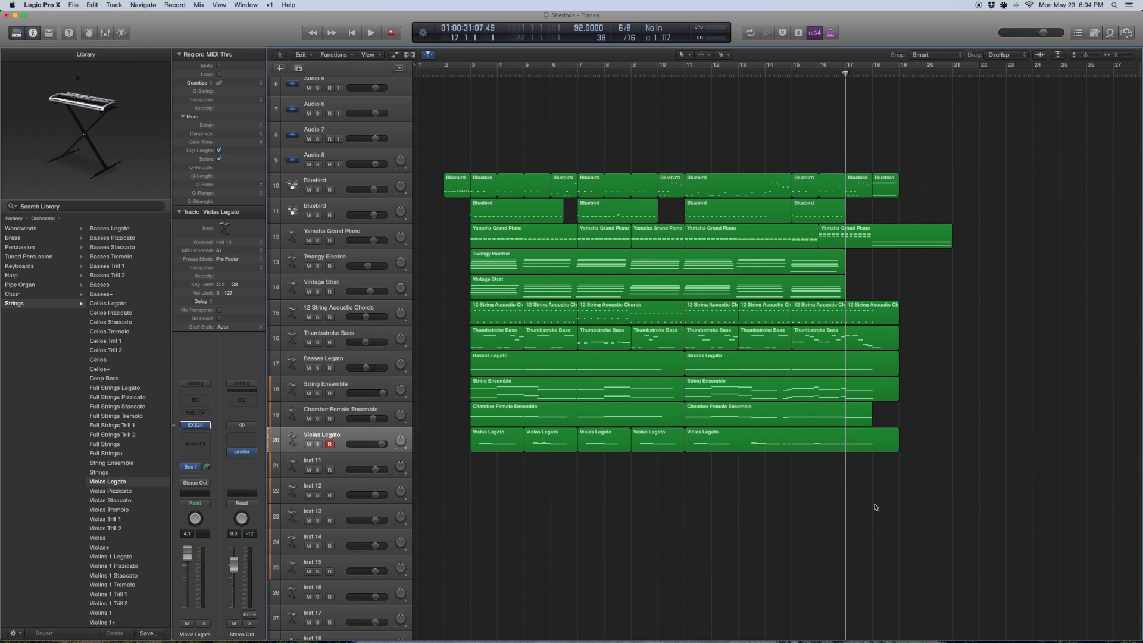
# Audition the Basses Legato, String Ensemble, Chamber Female Ensemble and Violas Legato regions in solo from about bar 3, and turn solo off
pyautogui.moveTo(944, 492); pyautogui.dragTo(493, 344)
pyautogui.hotkey('ctrl', 's')
pyautogui.click(466, 74)
pyautogui.press('space')
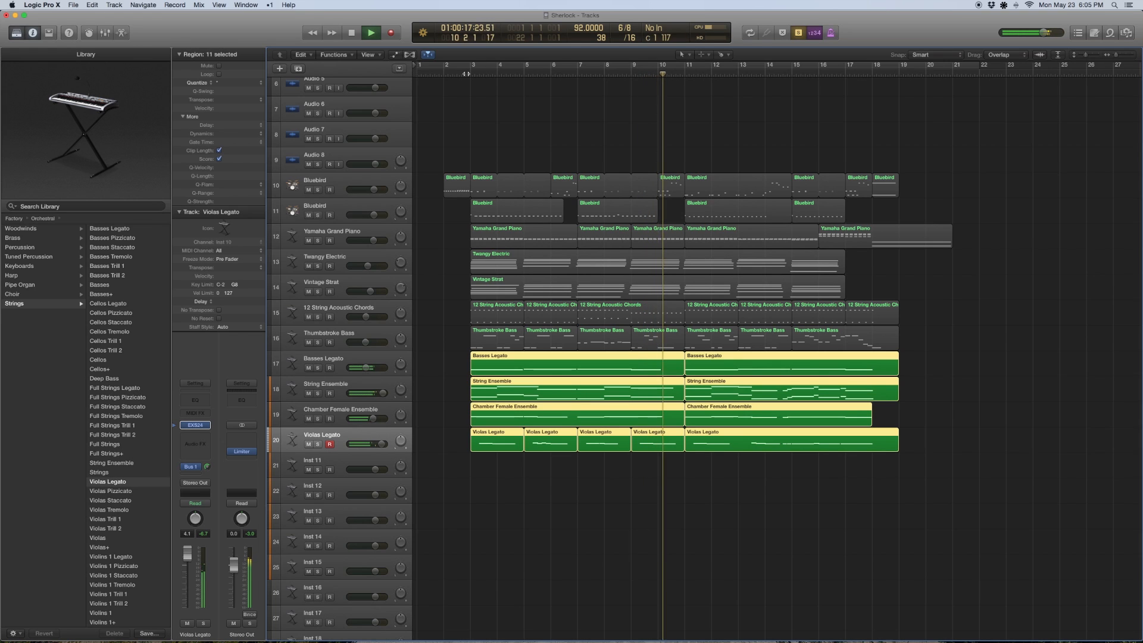
pyautogui.hotkey('ctrl', 's')
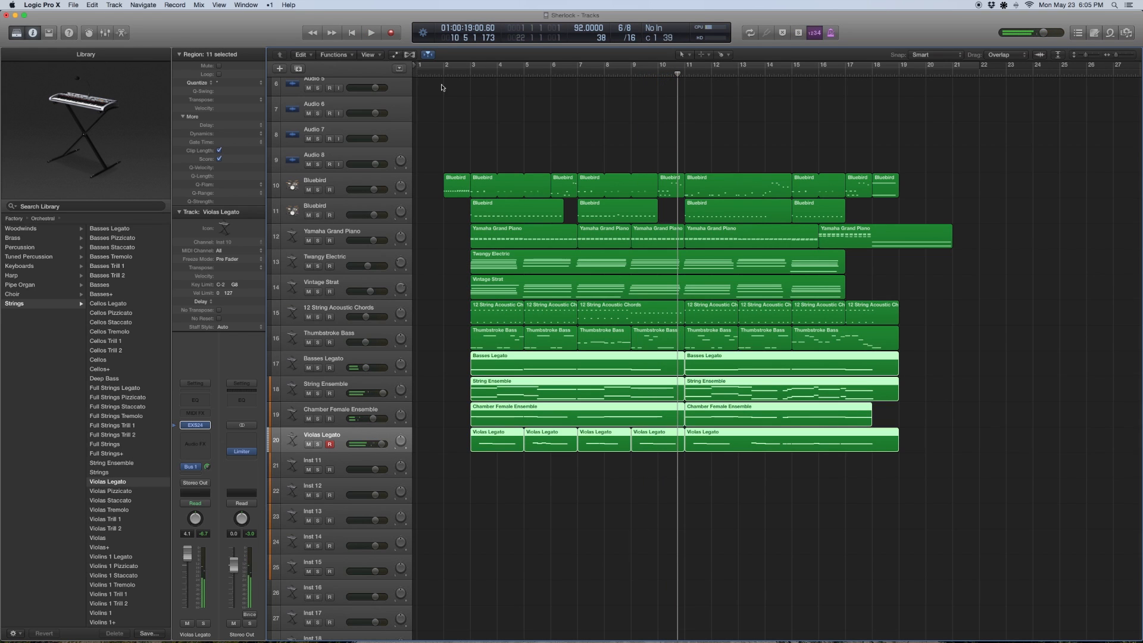
# Play the full arrangement with all tracks from bar 2 through its ending
pyautogui.press('space')
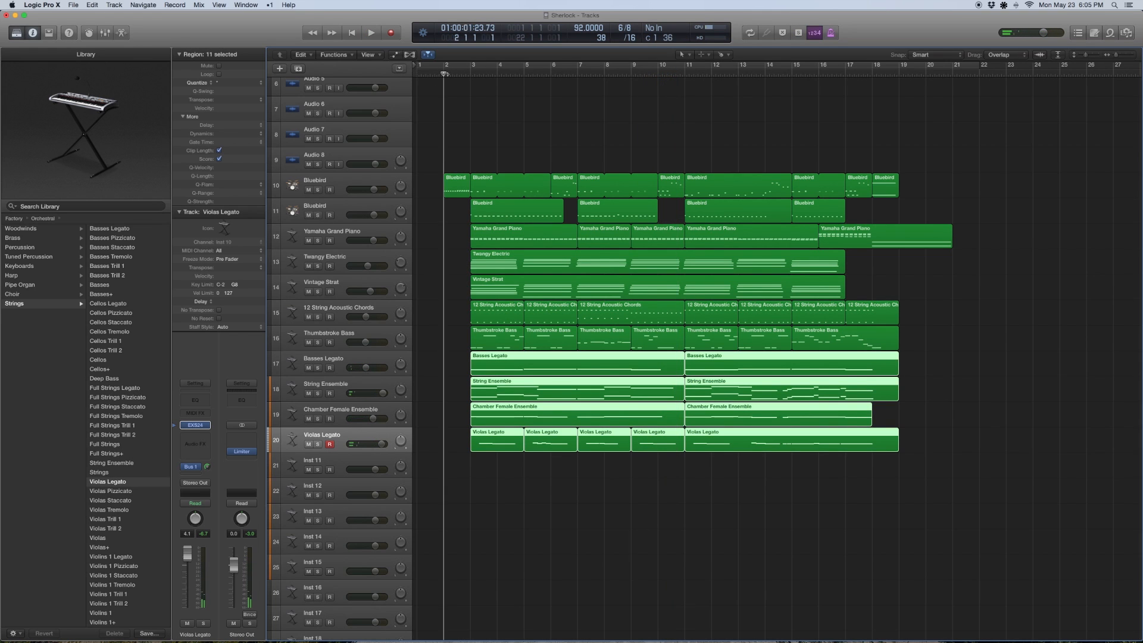
pyautogui.press('space')
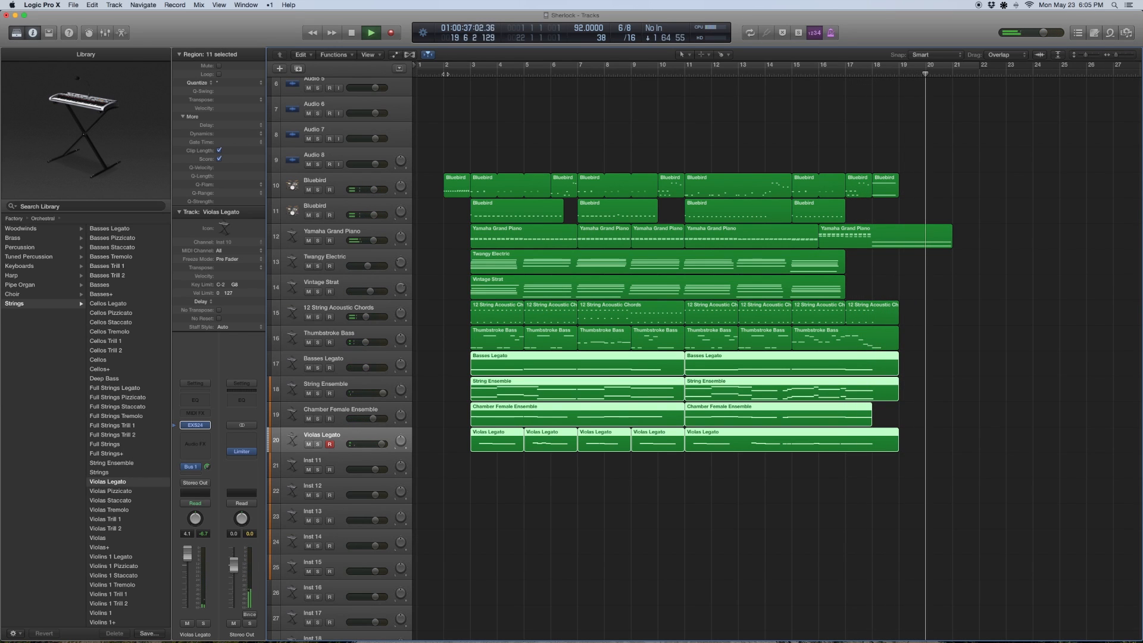
pyautogui.press('space')
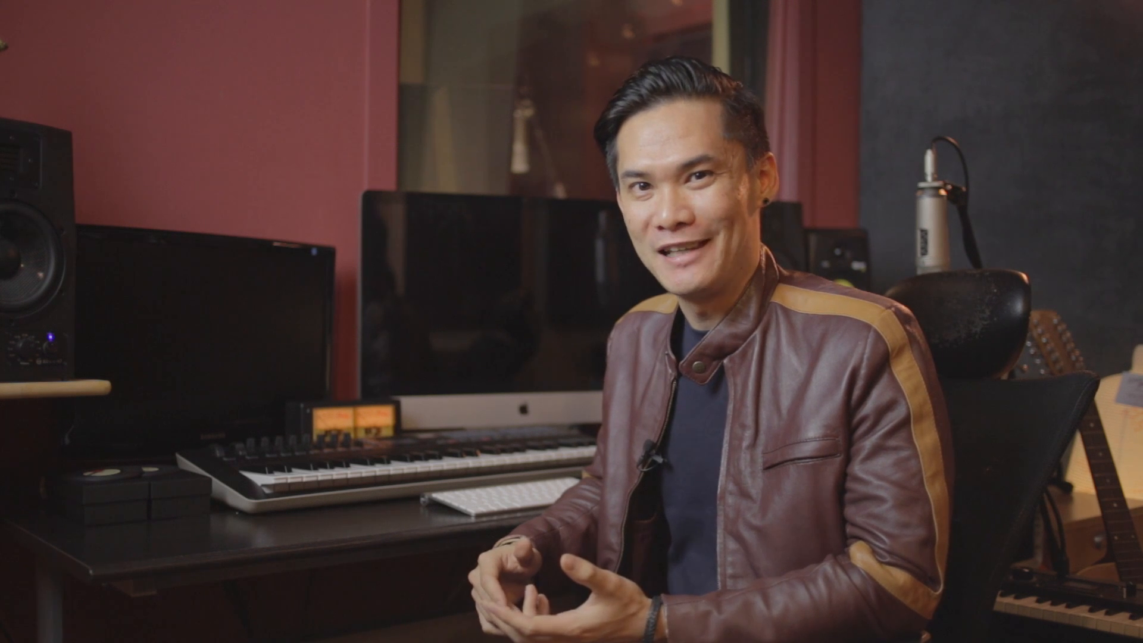